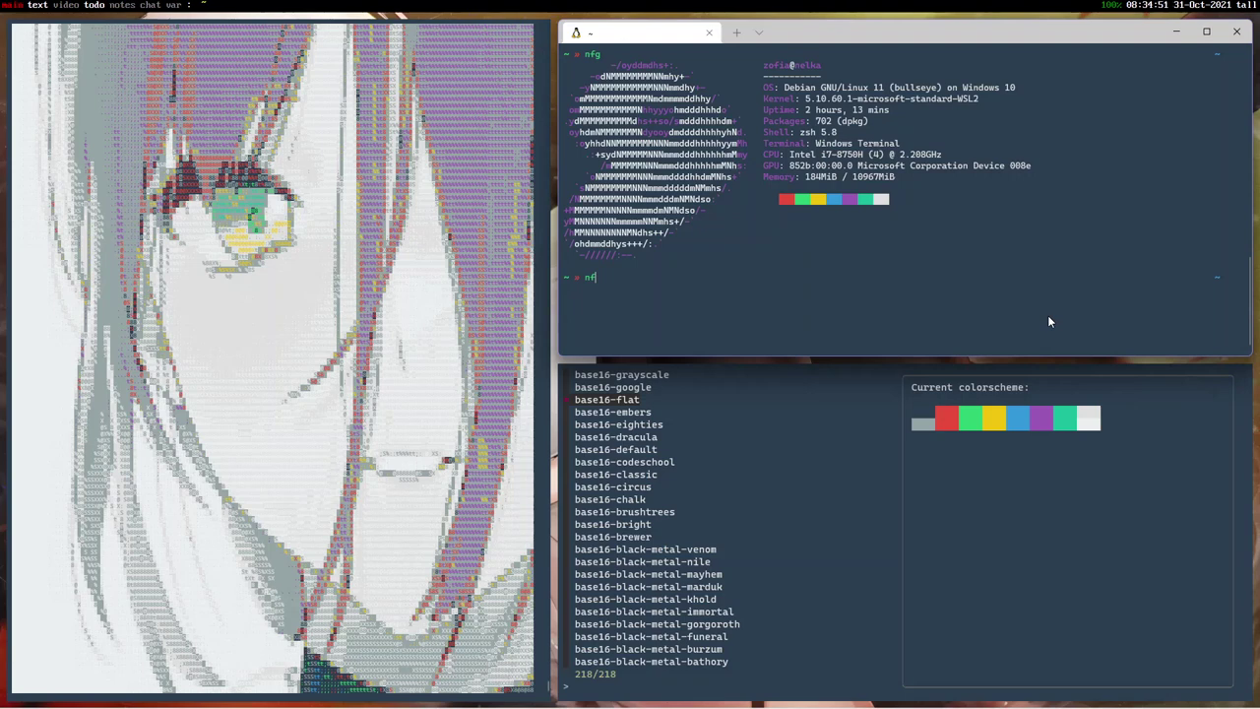
# Step: Rerun nf to show the Debian system info, then narrow the left ASCII video pane with Super+H
pyautogui.press('Return')
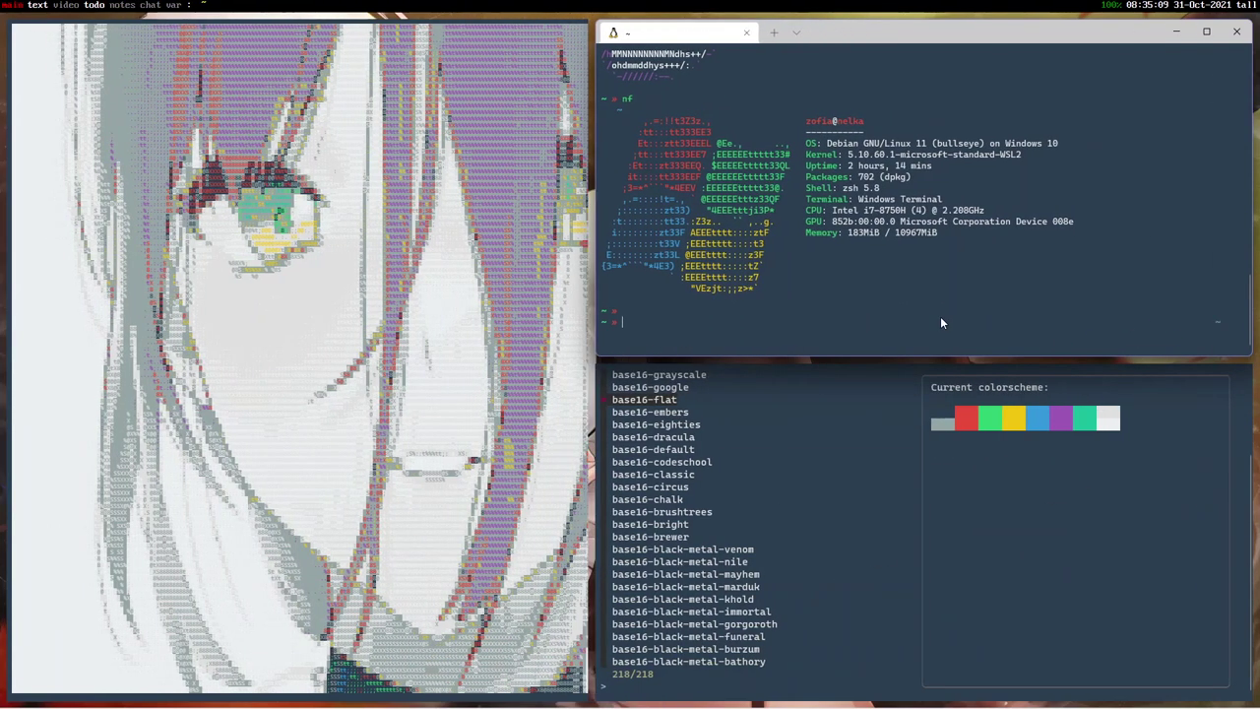
pyautogui.press('super+h')
pyautogui.press('super+h')
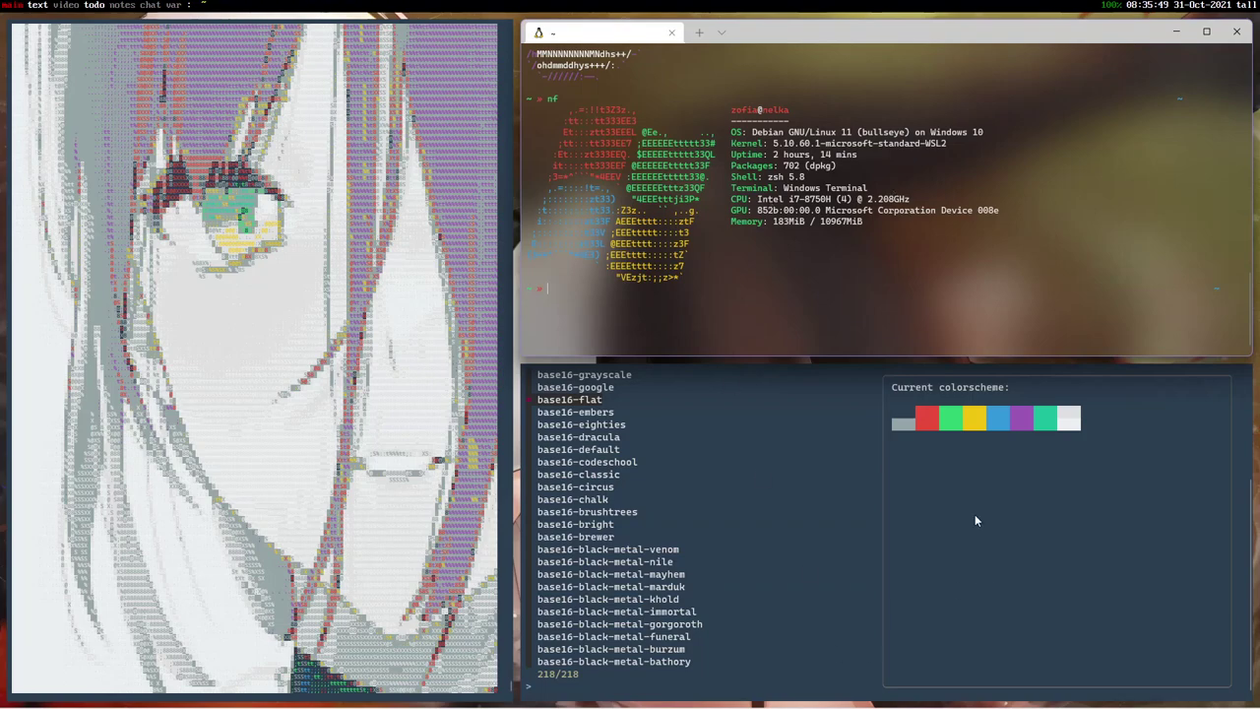
# Step: Preview base16 colour schemes upward, past greenscreen, to the gruvbox themes
pyautogui.press('Up')
pyautogui.press('Up')
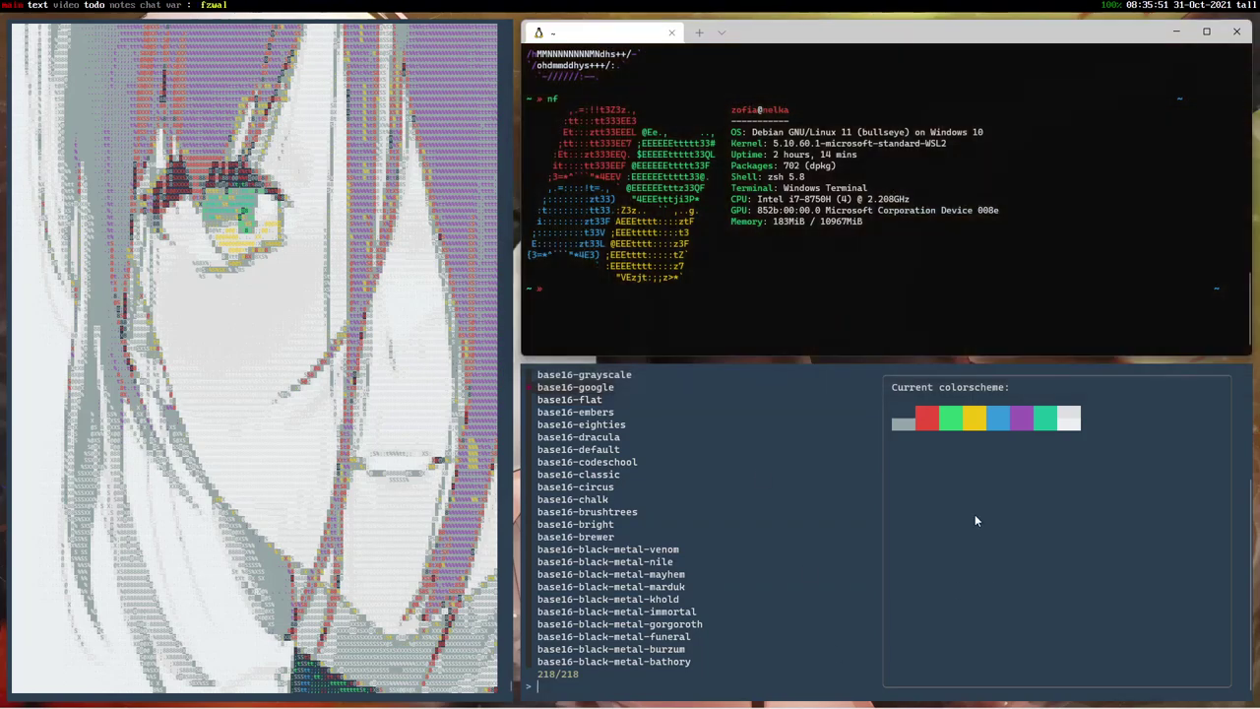
pyautogui.press('Up')
pyautogui.press('Up')
pyautogui.press('Up')
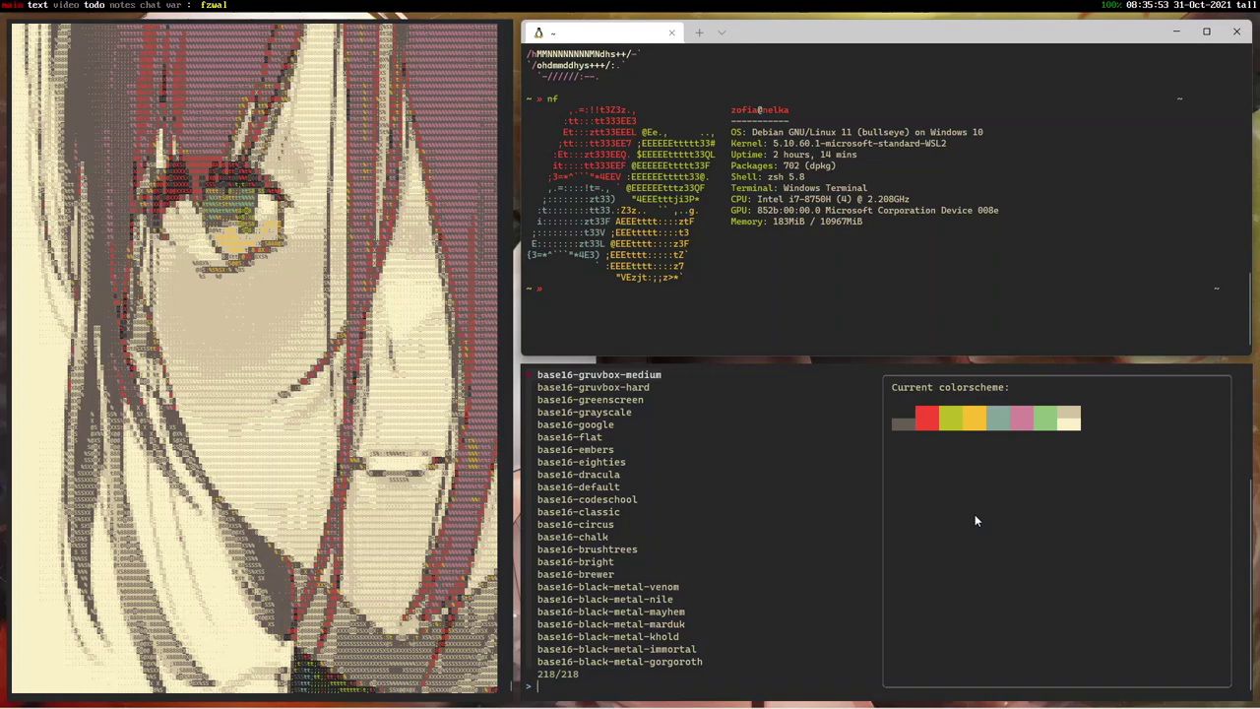
pyautogui.press('Up')
pyautogui.press('Up')
pyautogui.press('Up')
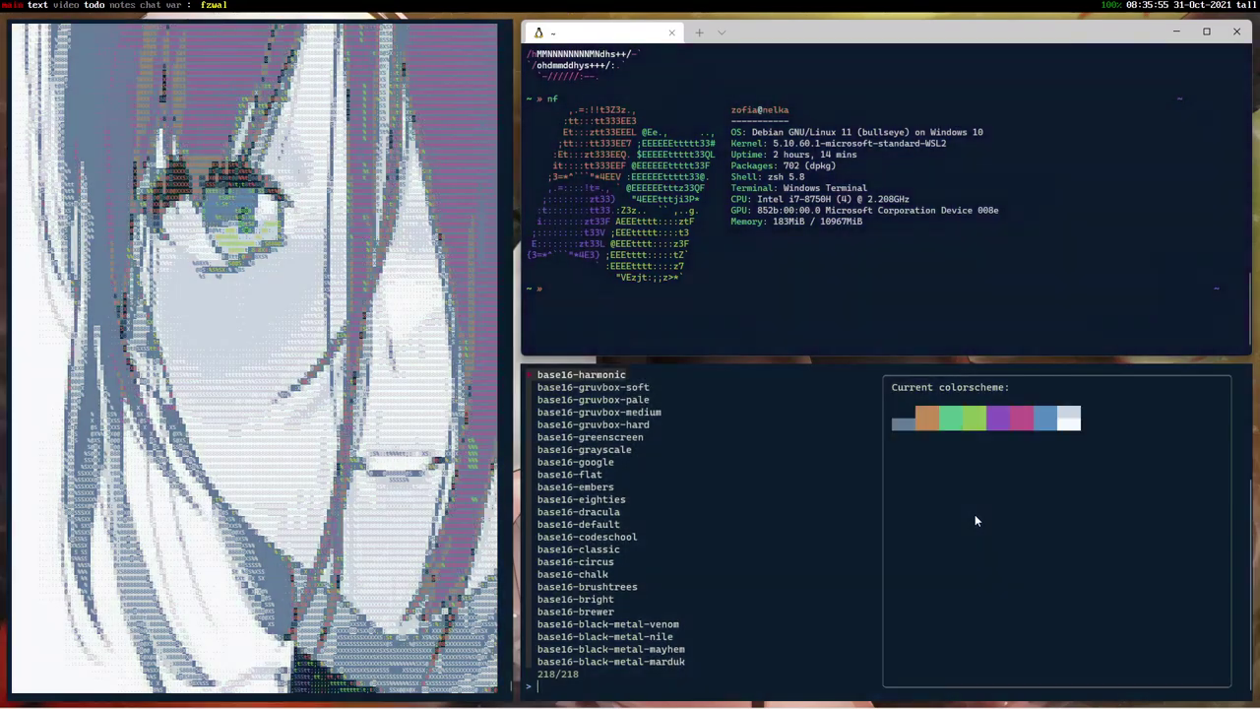
pyautogui.press('Up')
pyautogui.press('Up')
pyautogui.press('Up')
pyautogui.press('Up')
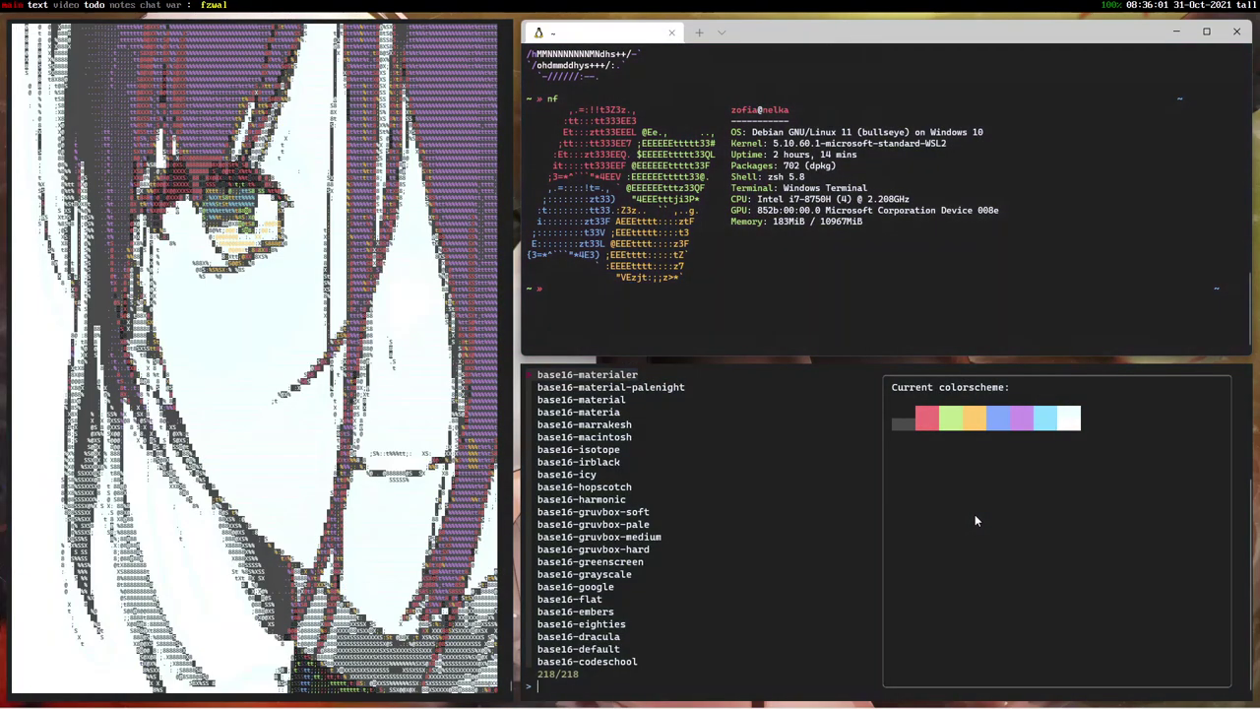
# Step: Cycle the tiling layout from tall to horizontal to full, so the picker fills the screen
pyautogui.hotkey('alt', 'space')
pyautogui.hotkey('alt', 'space')
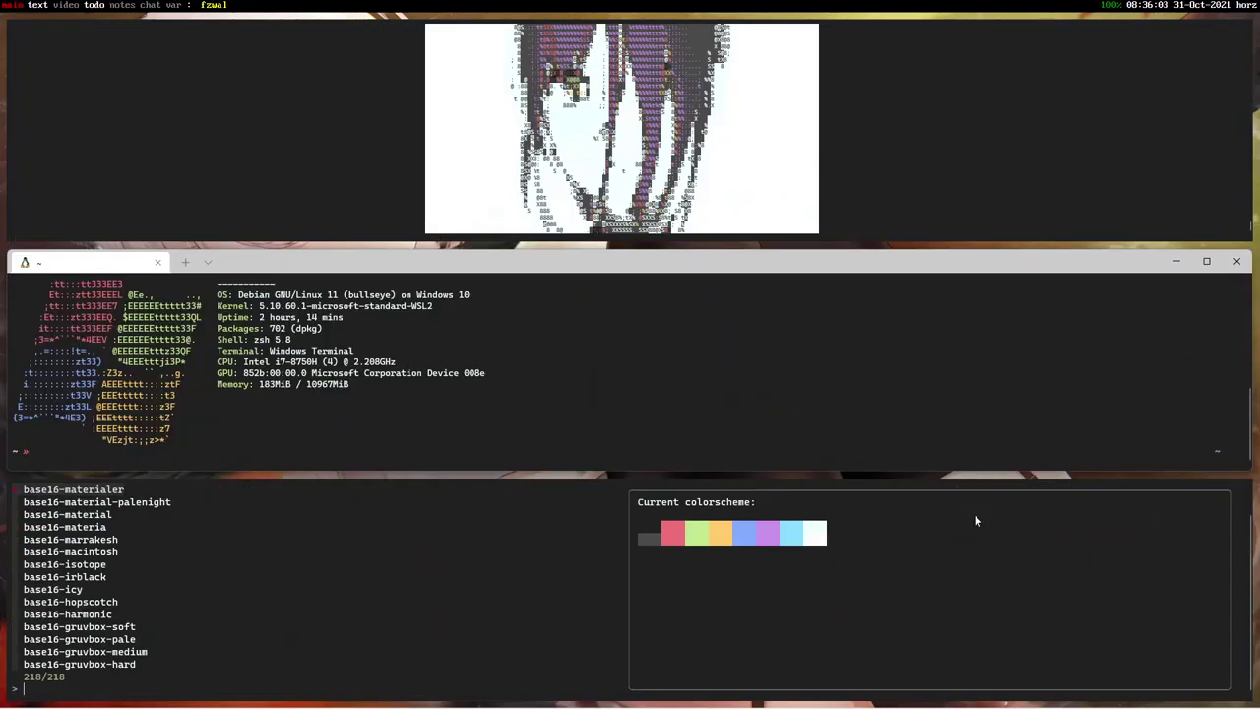
pyautogui.hotkey('alt', 'space')
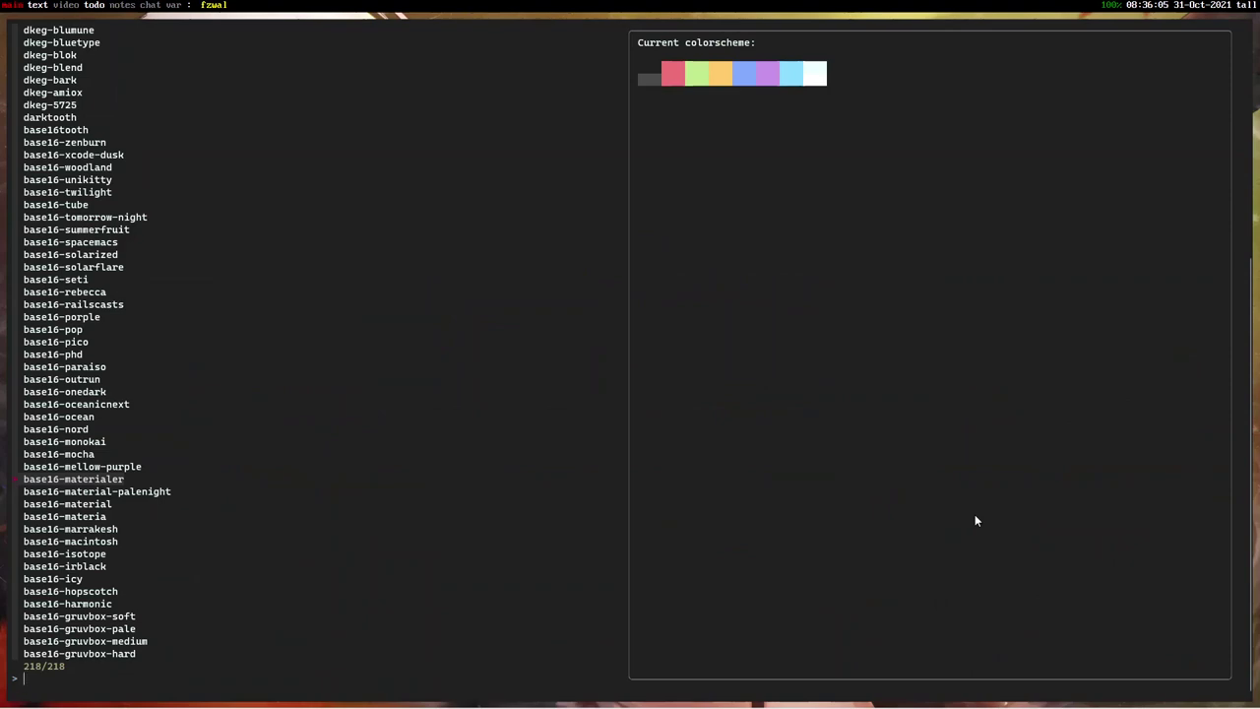
pyautogui.hotkey('alt', 'space')
# Step: In Task View, raise cacaview, close the extra terminal, and focus the fzwal picker
pyautogui.press('super')
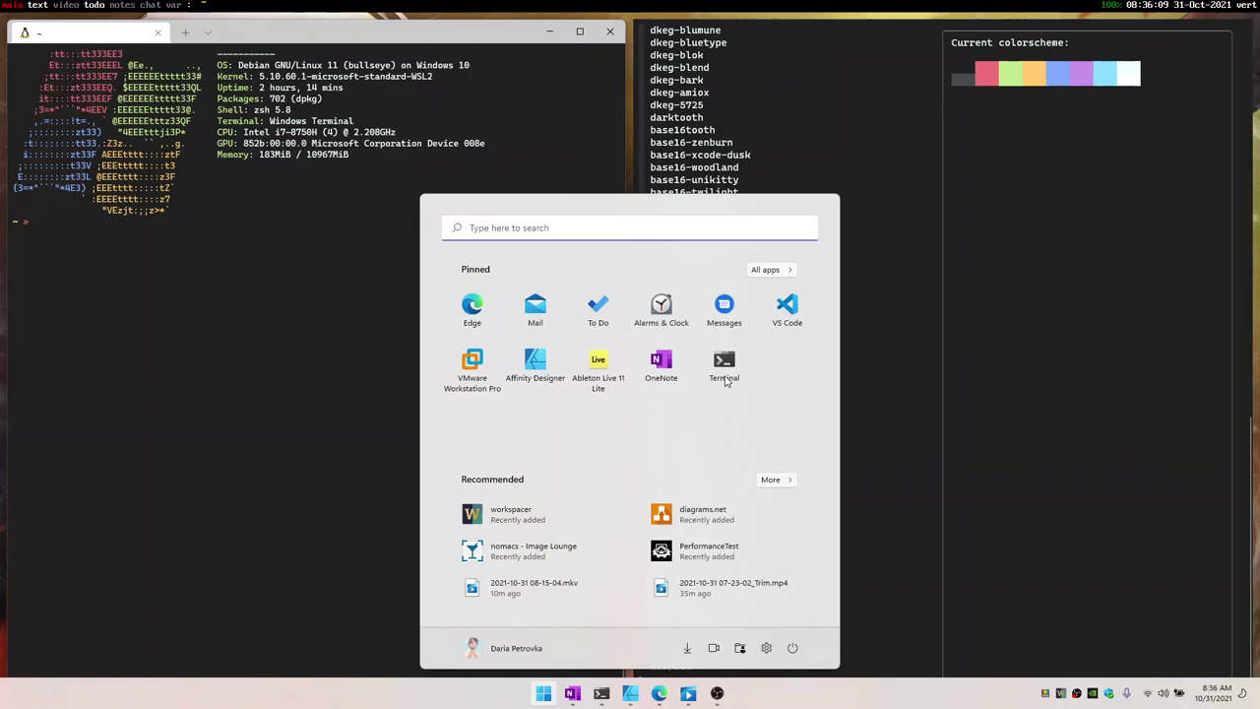
pyautogui.press('super')
pyautogui.press('super+Tab')
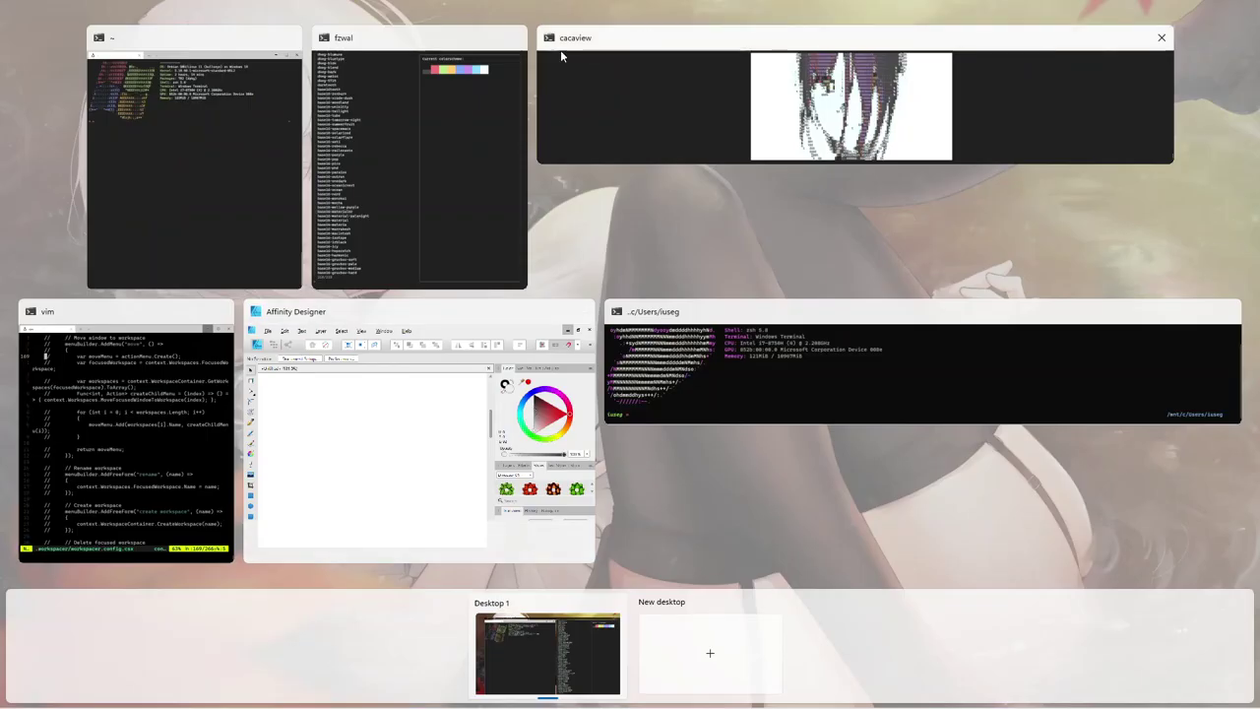
pyautogui.moveTo(852, 105)
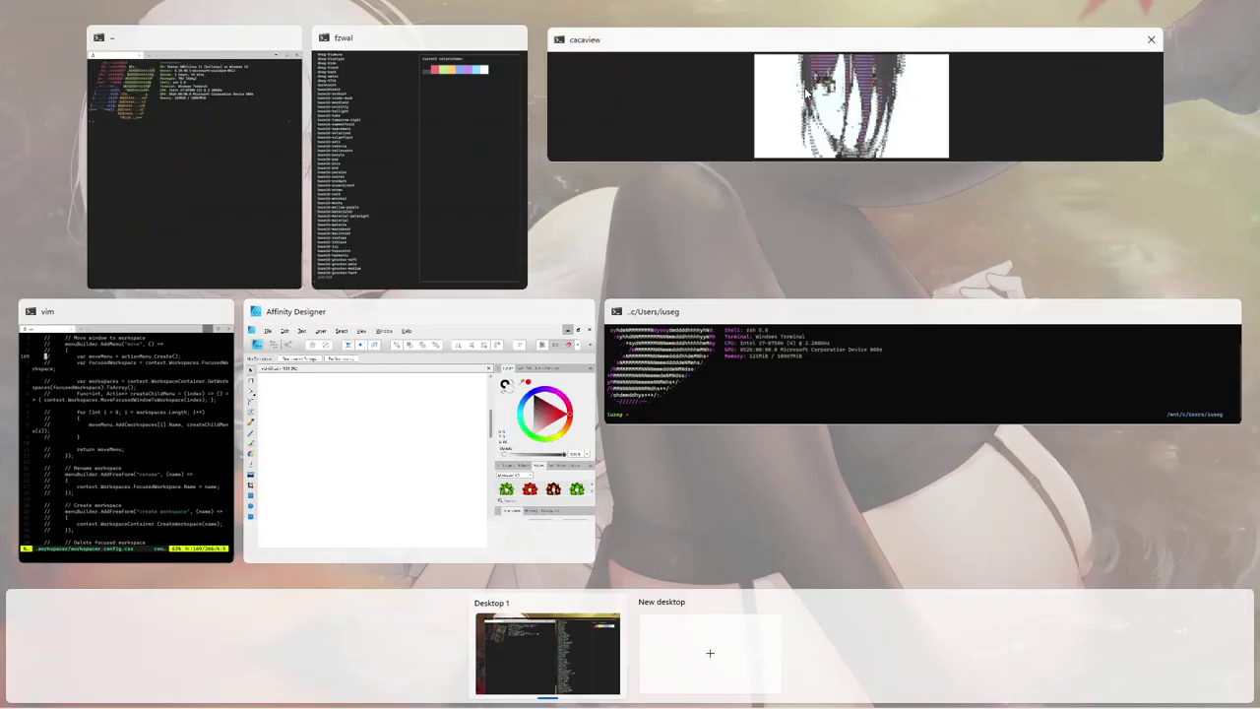
pyautogui.click(806, 91)
pyautogui.click(578, 406)
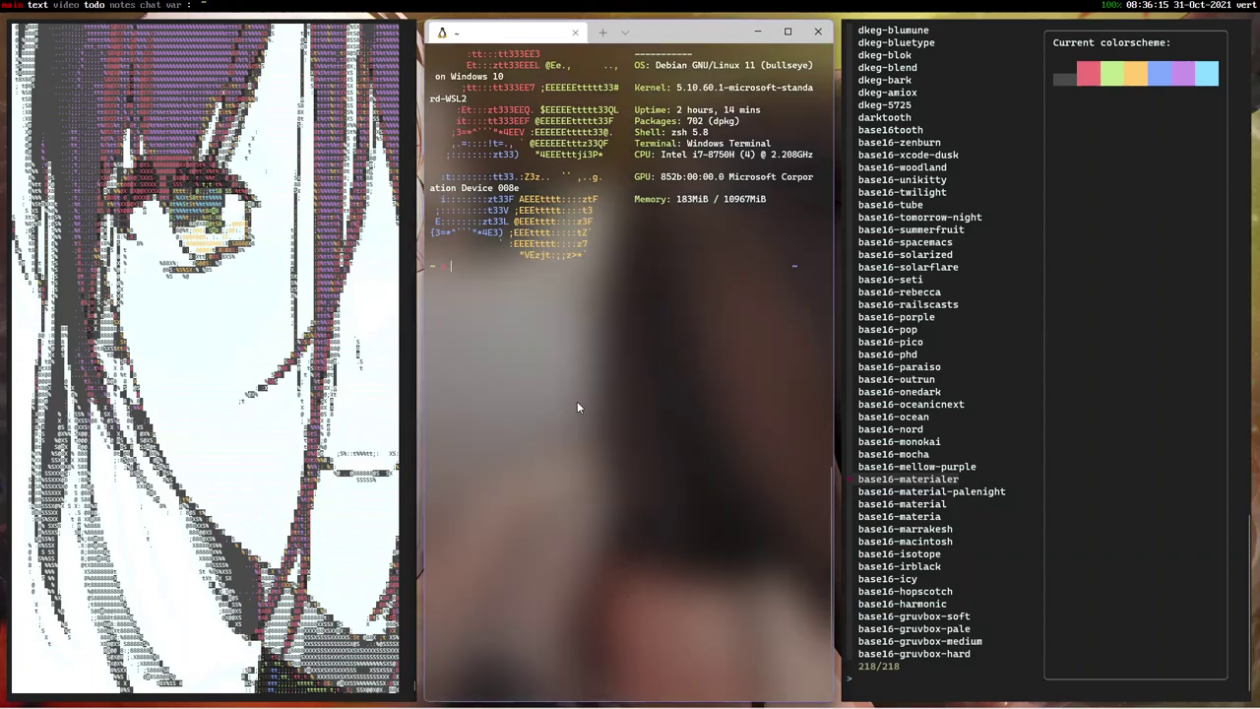
pyautogui.hotkey('alt', 'F4')
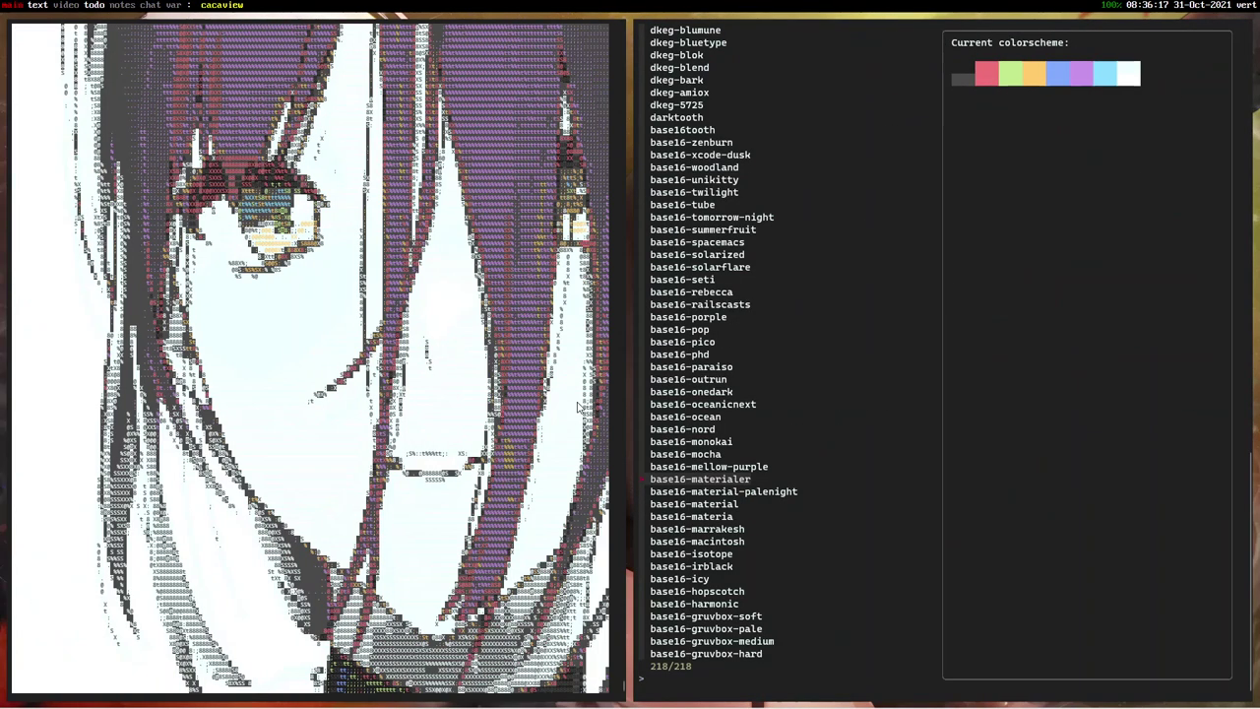
pyautogui.click(1131, 231)
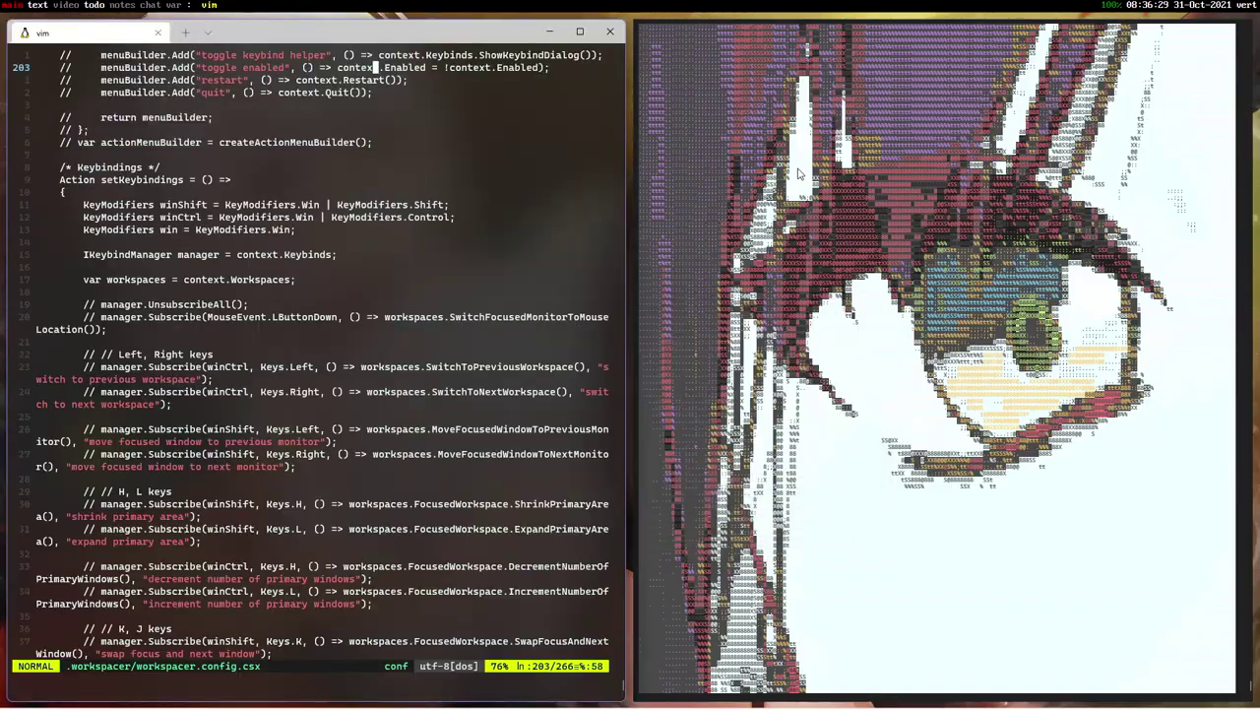
# Step: Quit the cacaview ASCII viewer and close its terminal so vim fills the screen
pyautogui.press('-')
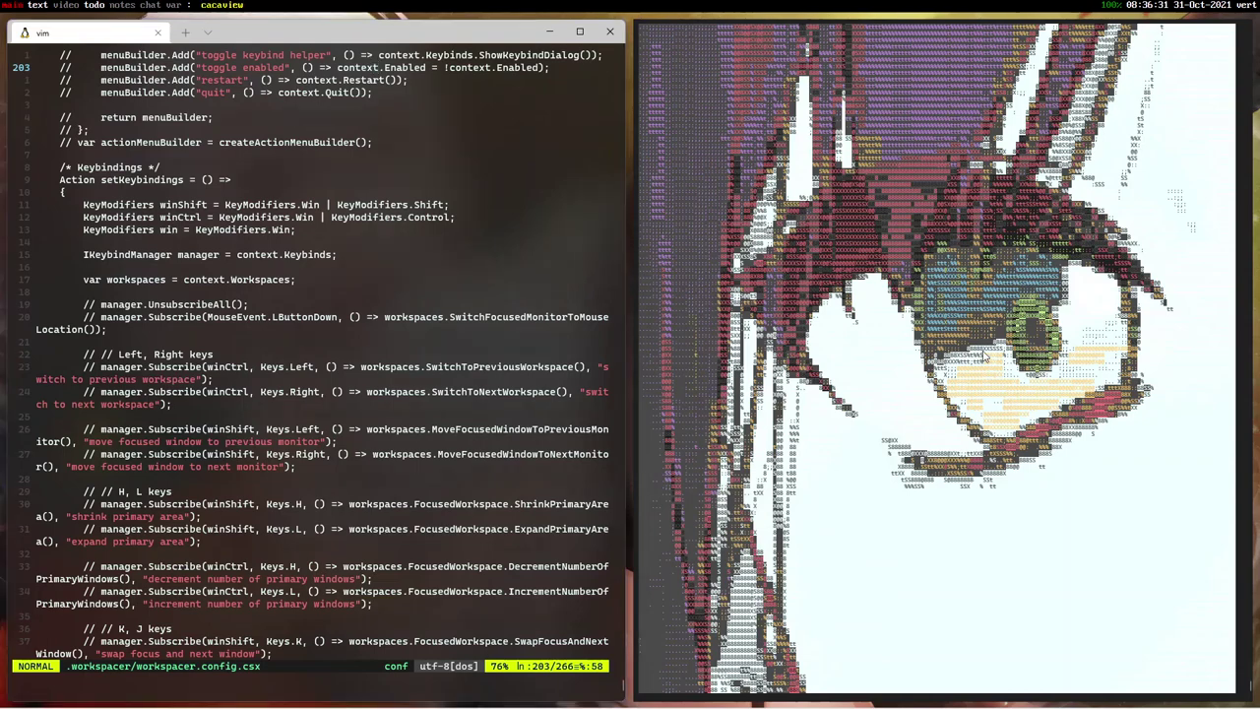
pyautogui.press('-')
pyautogui.press('-')
pyautogui.write('q')
pyautogui.write('xit')
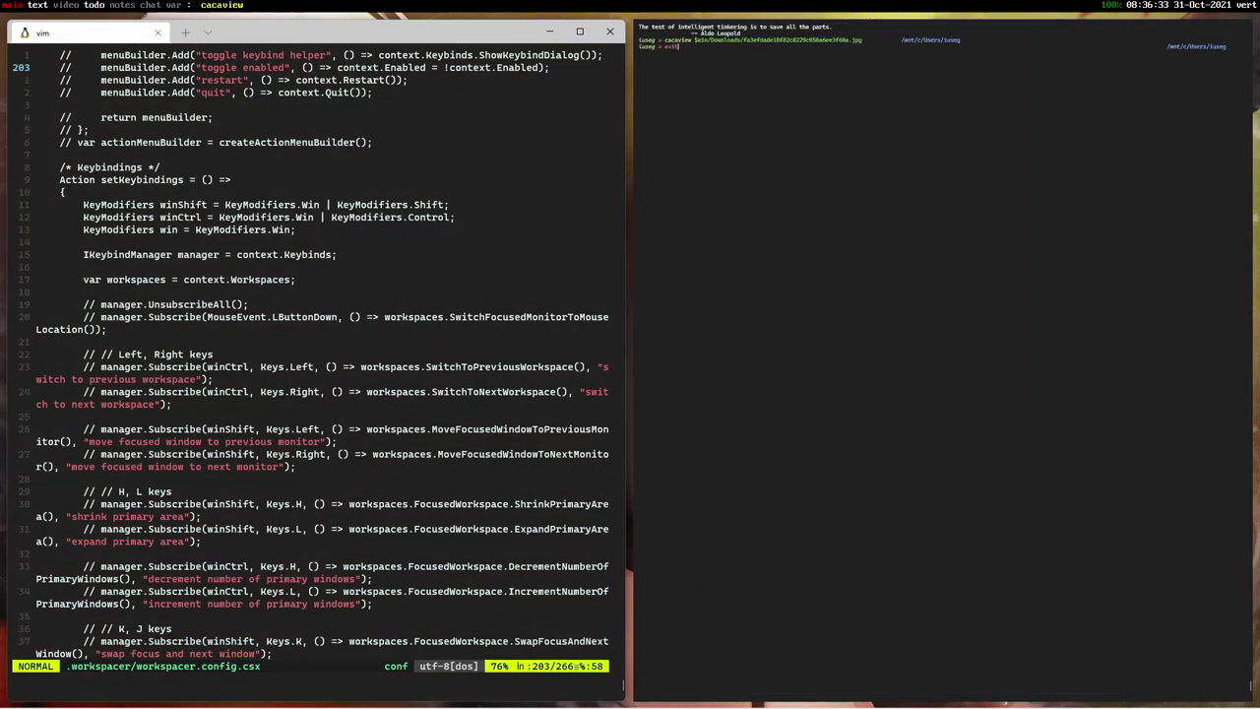
pyautogui.press('Return')
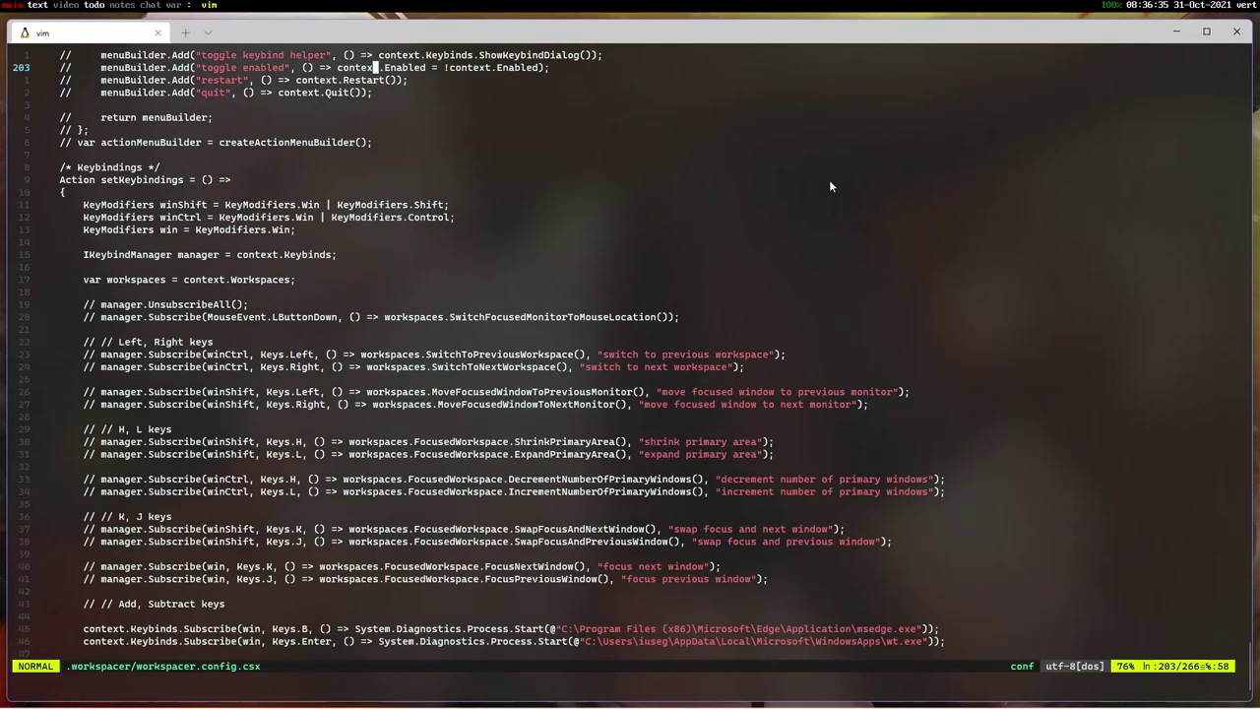
pyautogui.scroll(13, 830, 180)
pyautogui.scroll(7, 830, 180)
pyautogui.scroll(14, 723, 331)
pyautogui.scroll(18, 723, 337)
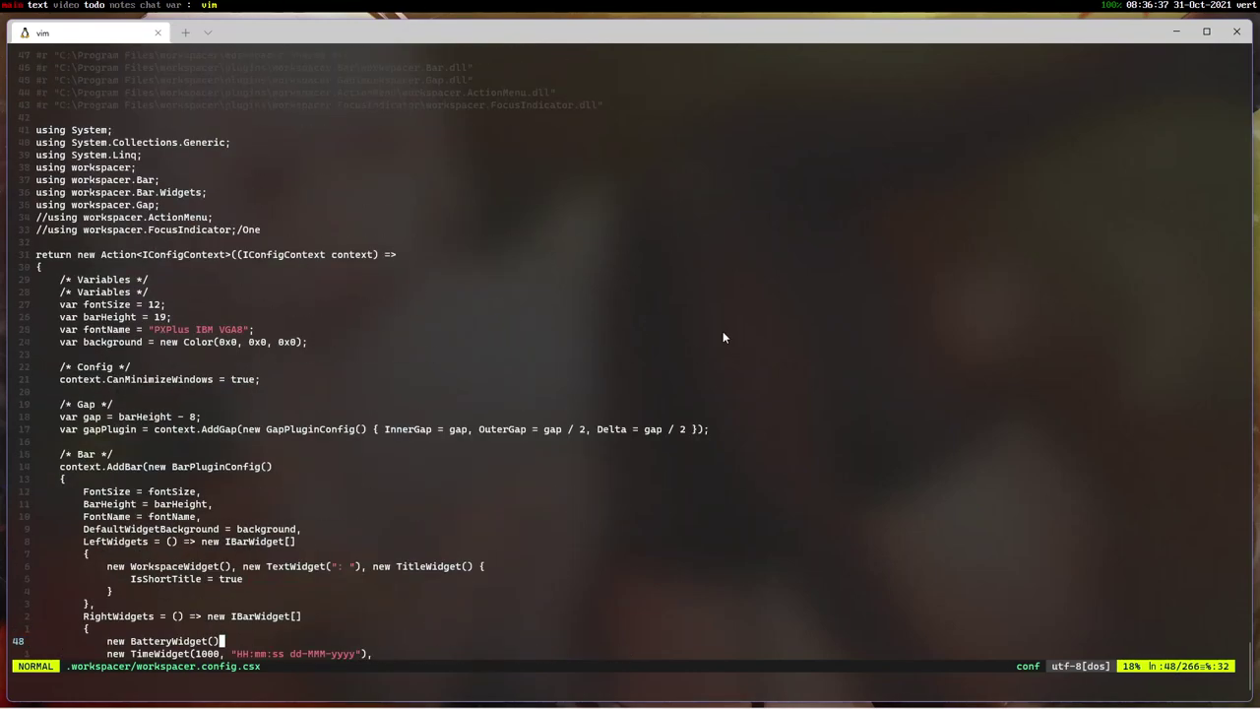
# Step: Browse workspacer.config.csx from the using statements down to the workspace names list
pyautogui.click(347, 128)
pyautogui.press('j')
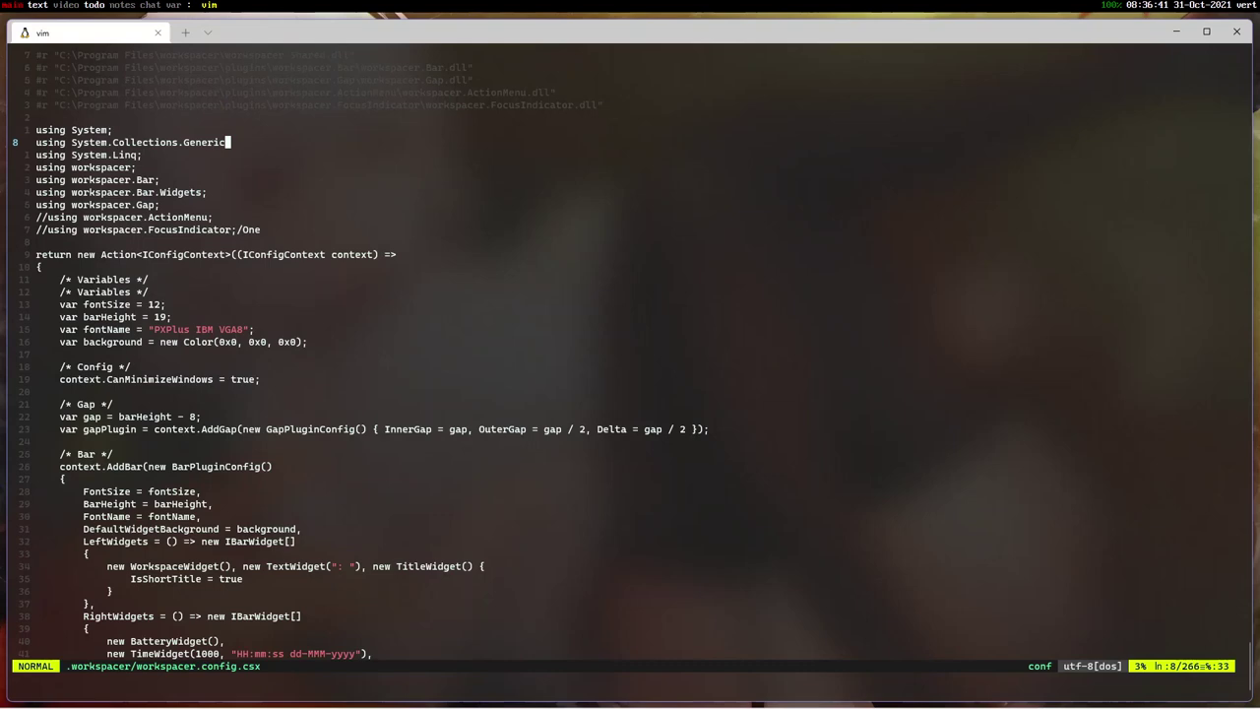
pyautogui.press('j')
pyautogui.press('j')
pyautogui.press('j')
pyautogui.press('j')
pyautogui.press('j')
pyautogui.press('j')
pyautogui.press('j')
pyautogui.press('j')
pyautogui.press('j')
pyautogui.press('j')
pyautogui.press('j')
pyautogui.press('j')
pyautogui.press('j')
pyautogui.press('j')
pyautogui.press('j')
pyautogui.press('j')
pyautogui.press('j')
pyautogui.press('j')
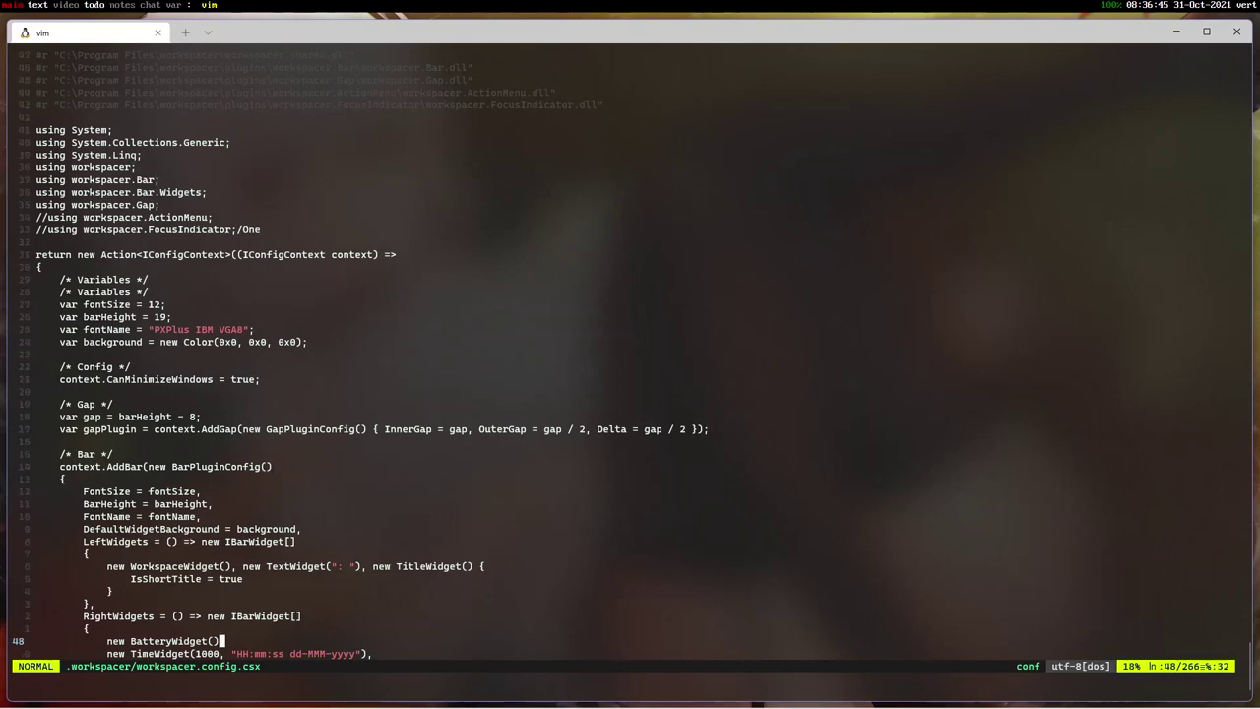
pyautogui.press('j')
pyautogui.press('j')
pyautogui.press('j')
pyautogui.press('j')
pyautogui.press('j')
pyautogui.press('j')
pyautogui.press('j')
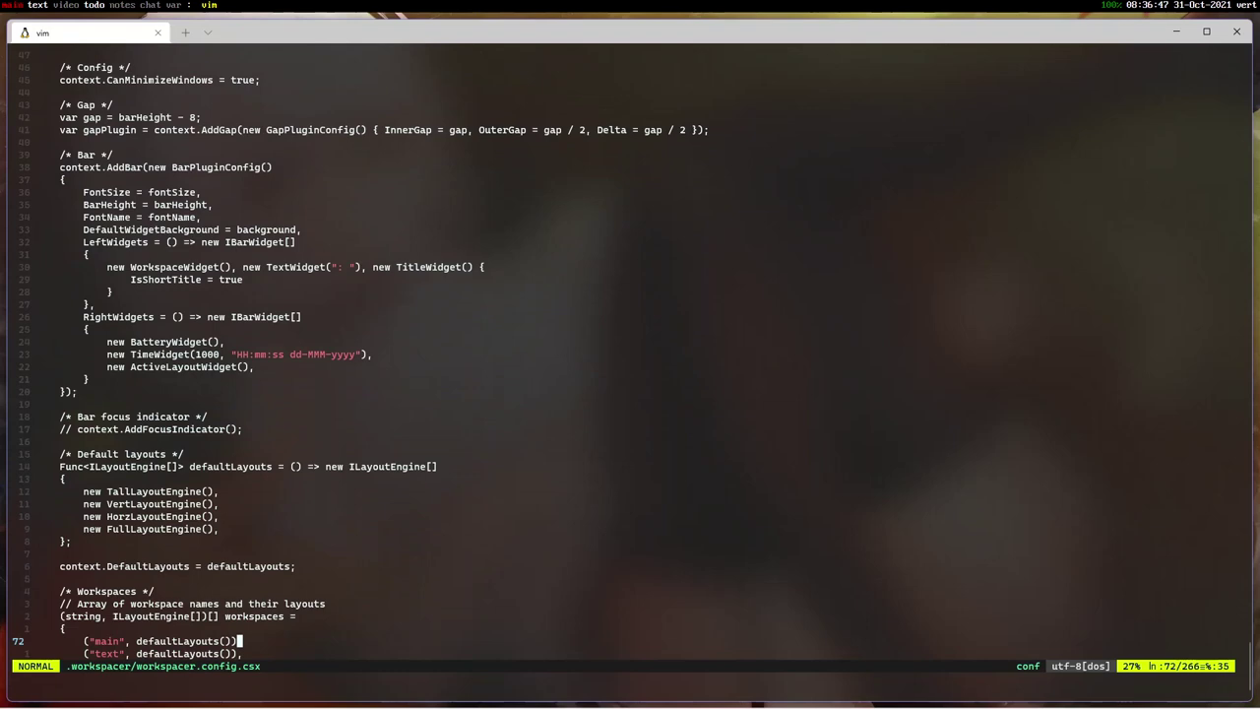
pyautogui.press('j')
pyautogui.press('j')
pyautogui.press('j')
pyautogui.press('j')
pyautogui.press('j')
pyautogui.press('j')
pyautogui.press('j')
pyautogui.press('j')
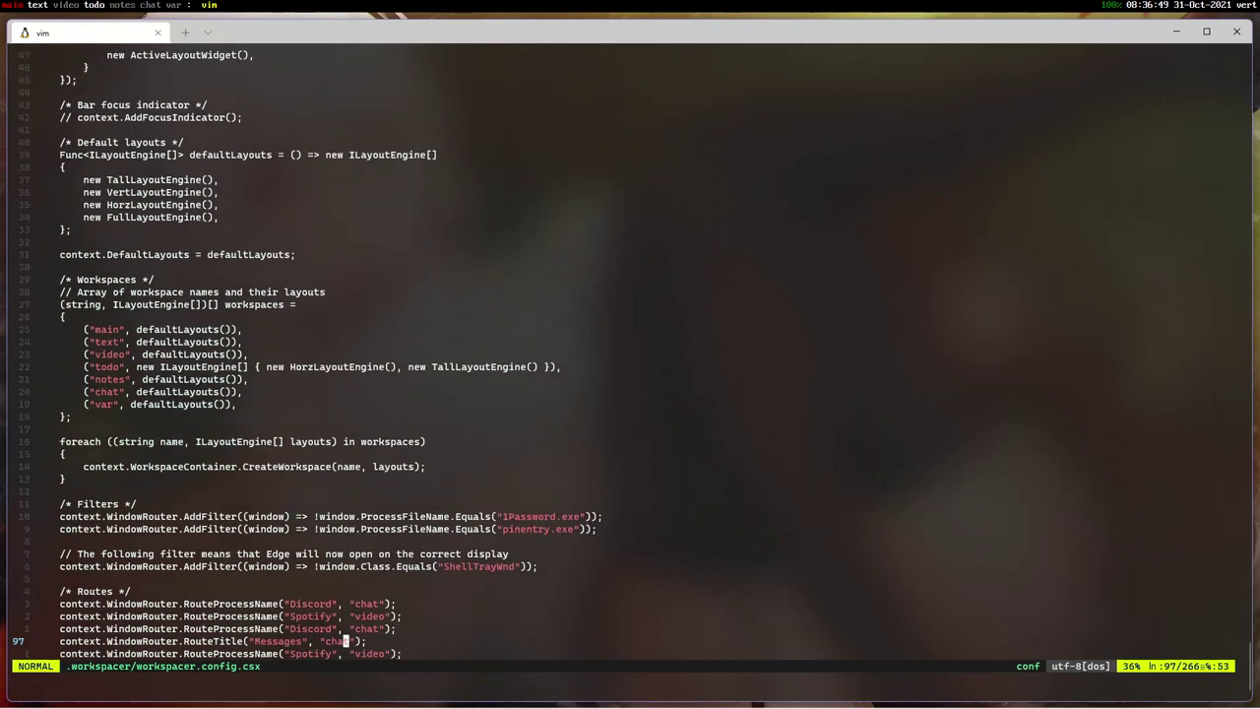
pyautogui.scroll(-4, 476, 309)
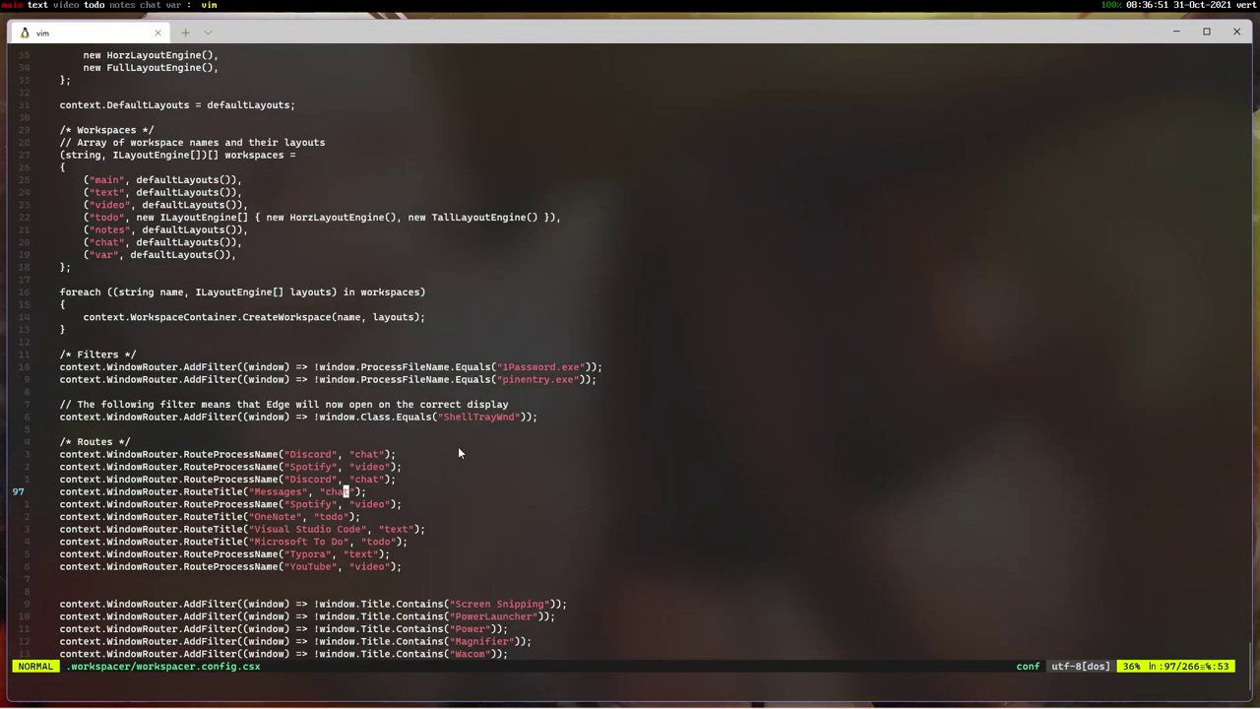
pyautogui.scroll(-3, 594, 502)
pyautogui.scroll(-7, 594, 502)
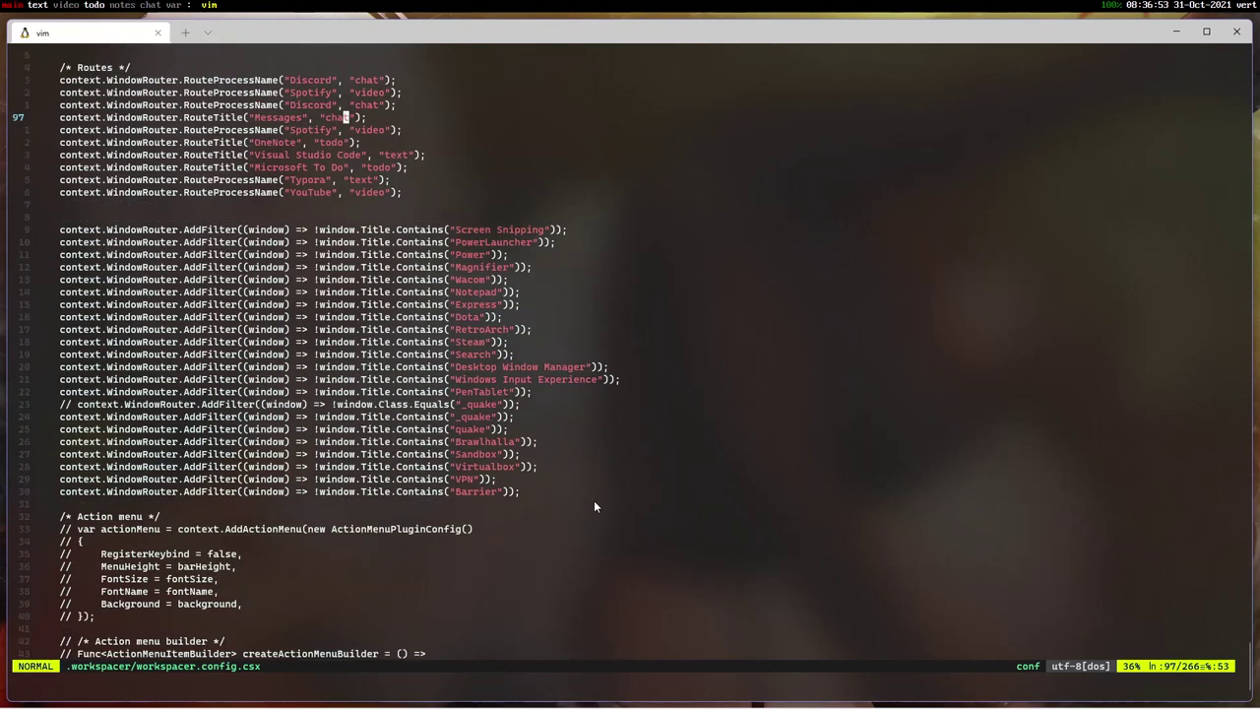
pyautogui.scroll(-1, 595, 506)
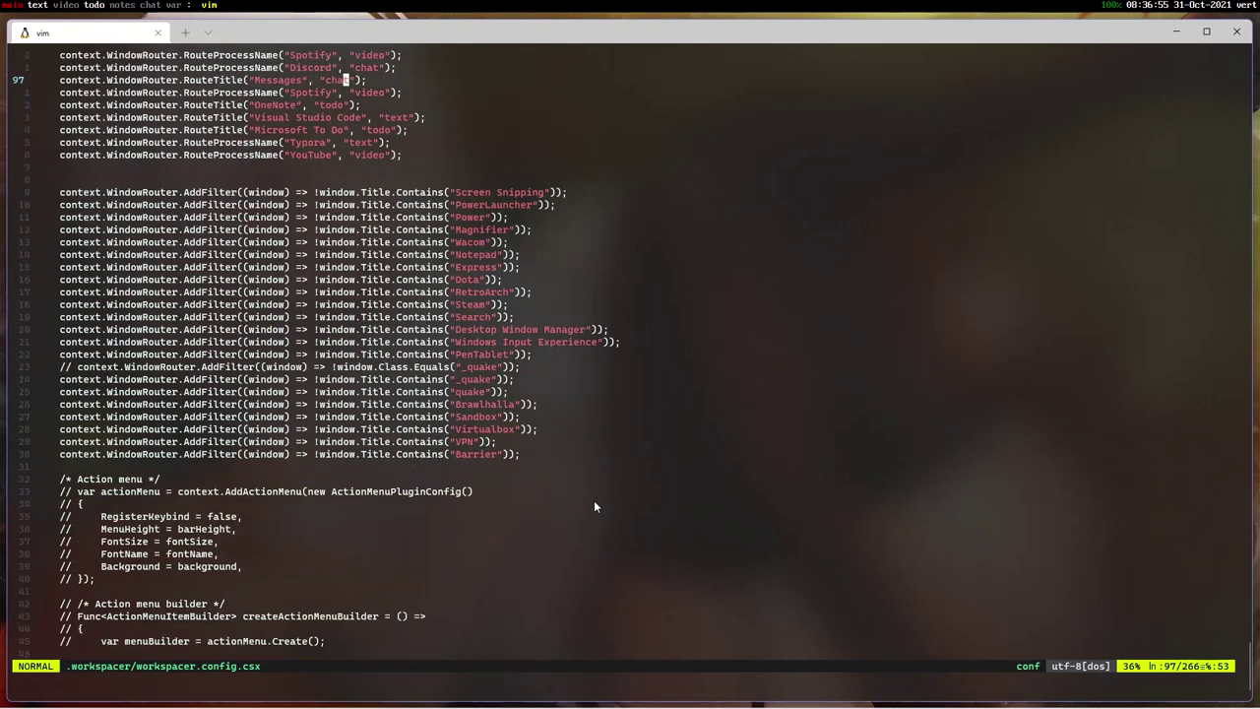
pyautogui.scroll(-4, 595, 506)
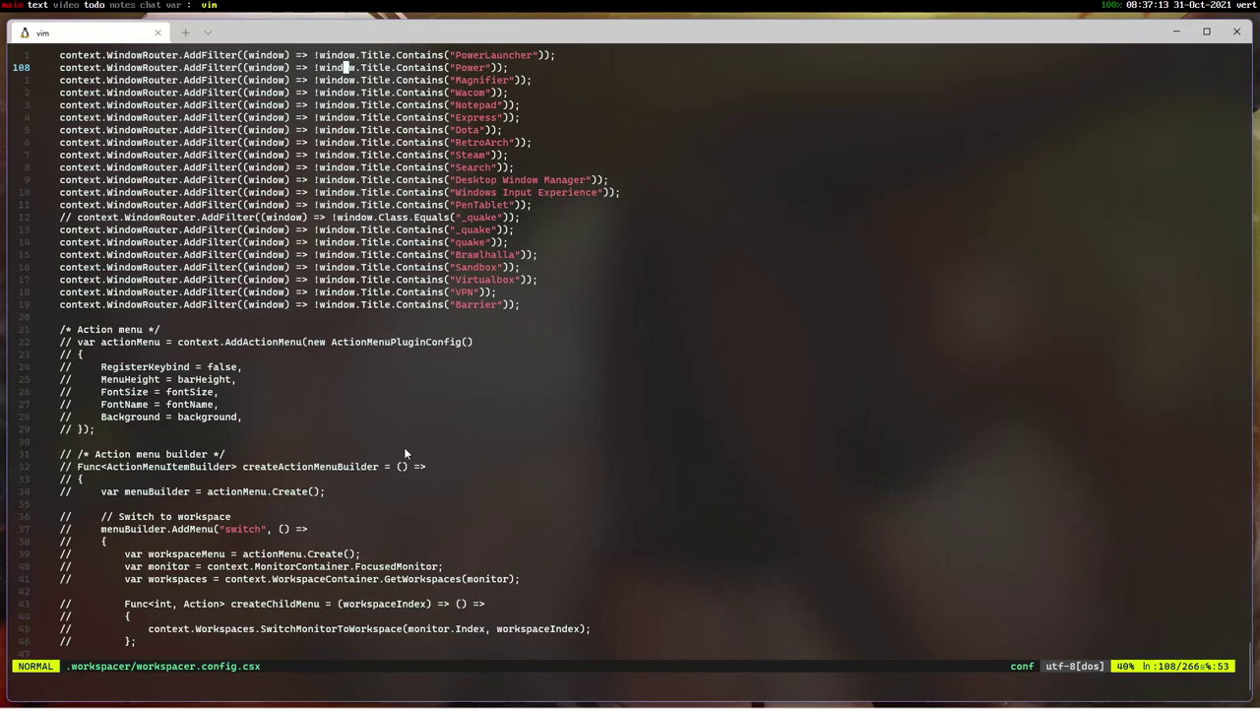
pyautogui.scroll(-2, 548, 347)
pyautogui.scroll(-3, 549, 348)
pyautogui.scroll(-15, 548, 348)
pyautogui.scroll(-3, 549, 348)
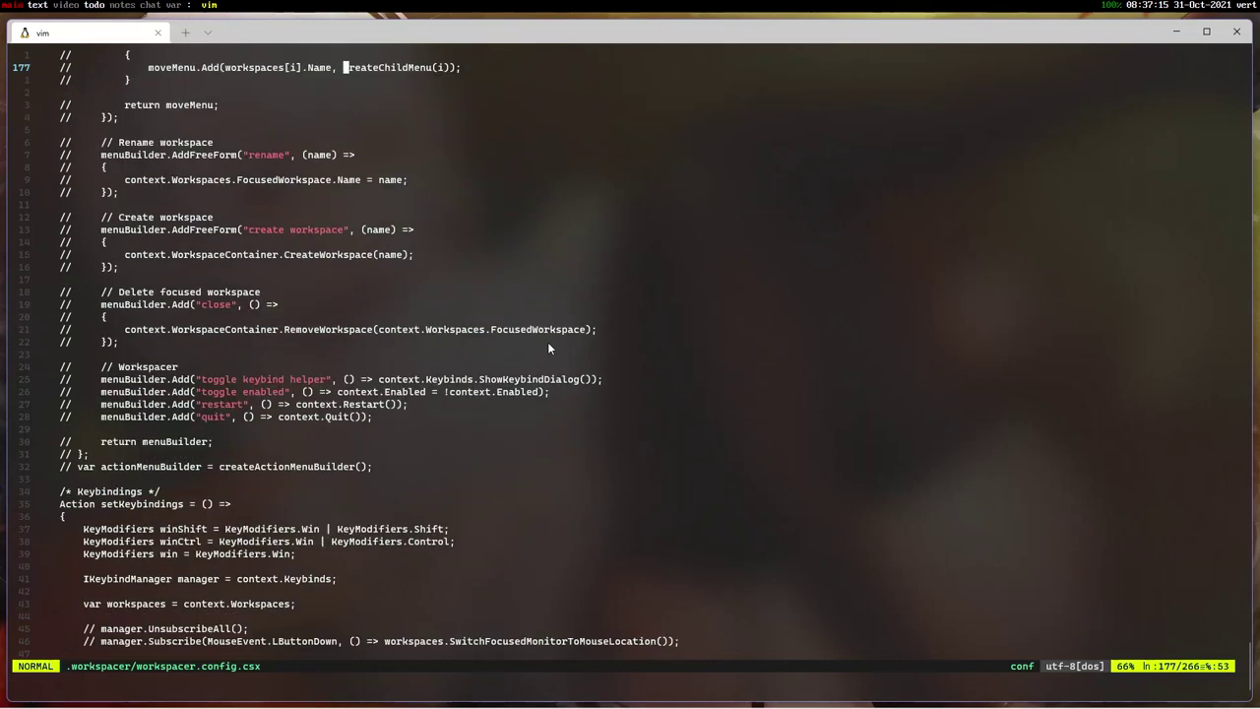
pyautogui.scroll(3, 548, 348)
pyautogui.scroll(12, 549, 348)
pyautogui.scroll(14, 548, 348)
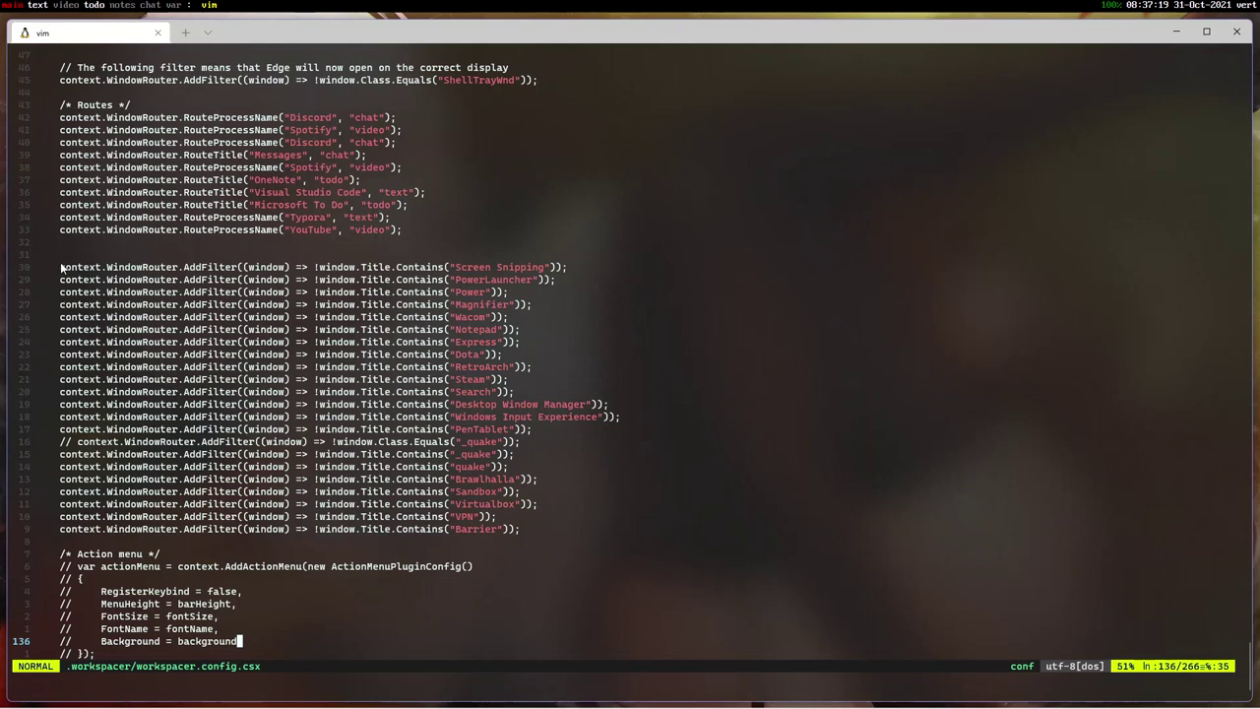
pyautogui.moveTo(61, 267); pyautogui.dragTo(568, 267)
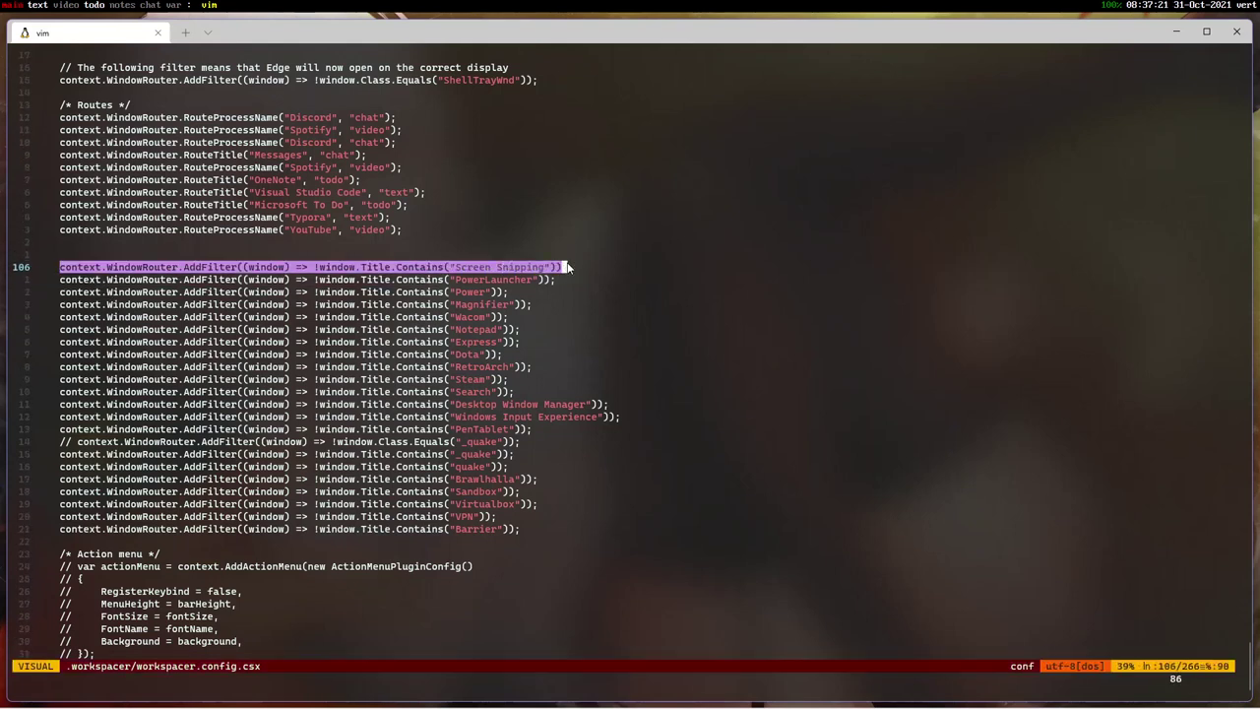
pyautogui.scroll(1, 468, 169)
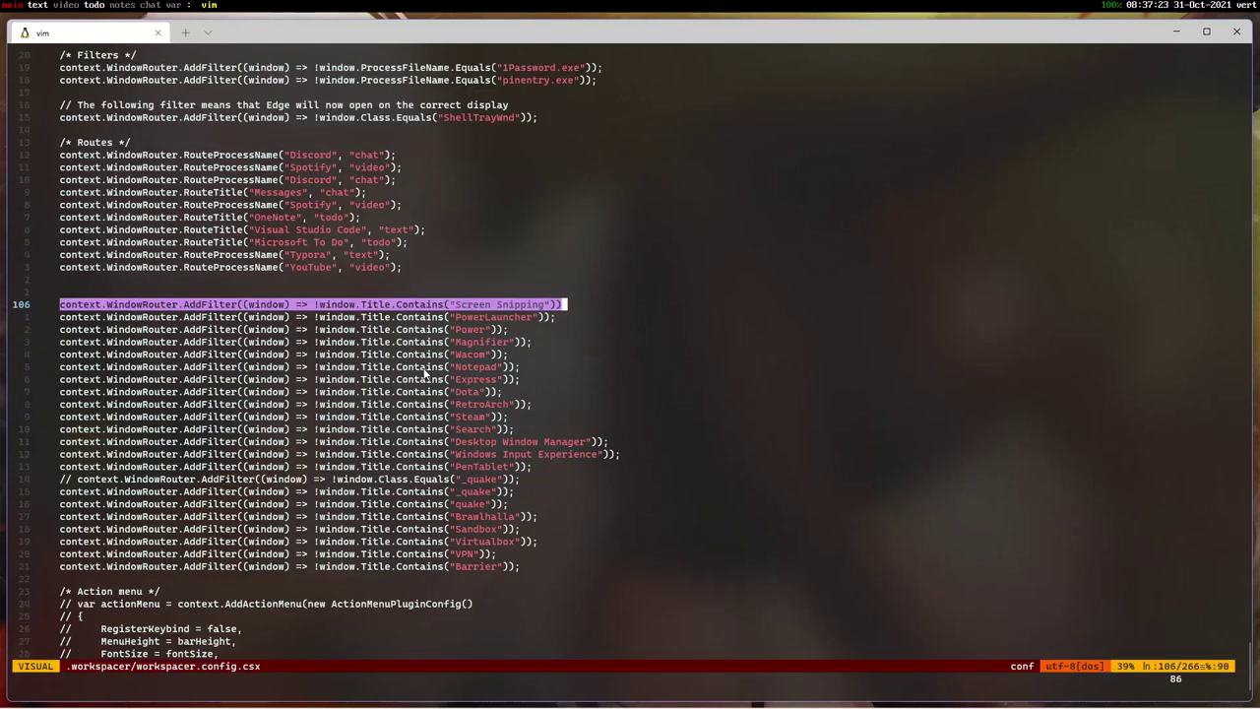
pyautogui.click(680, 318)
pyautogui.scroll(-4, 680, 317)
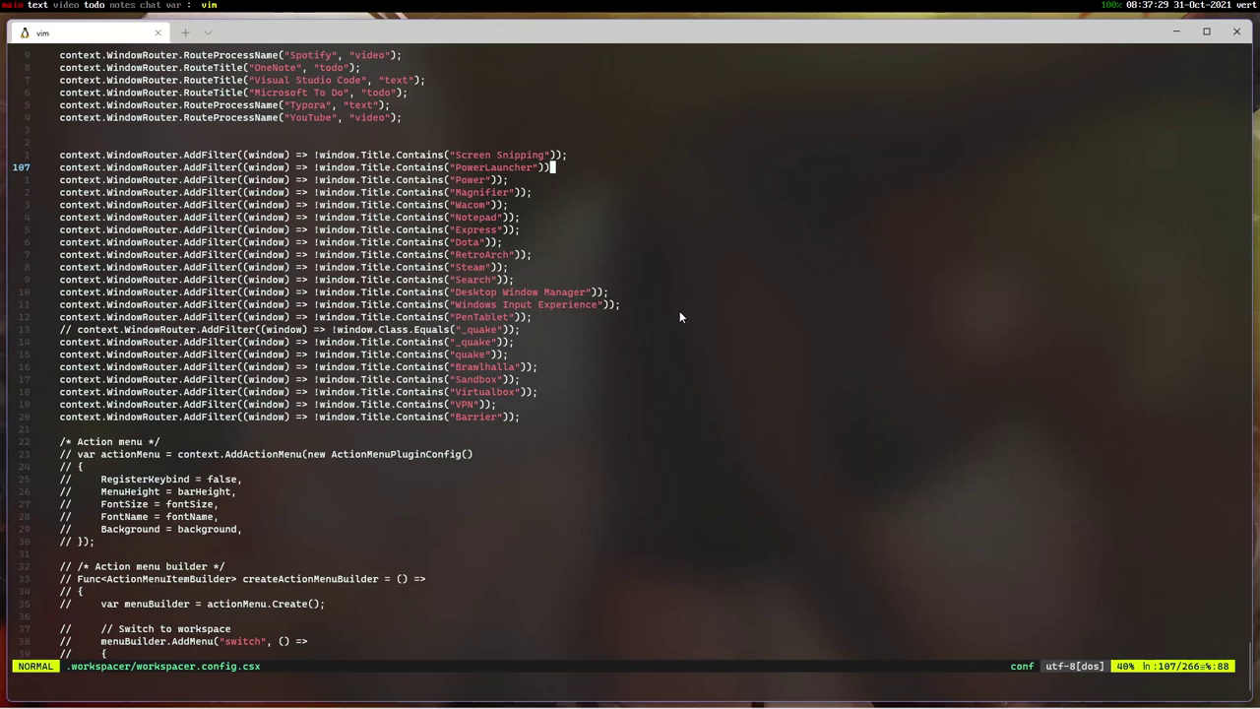
# Step: Open a terminal and an Edge window, then close Edge and the extra terminal
pyautogui.hotkey('alt', 'Return')
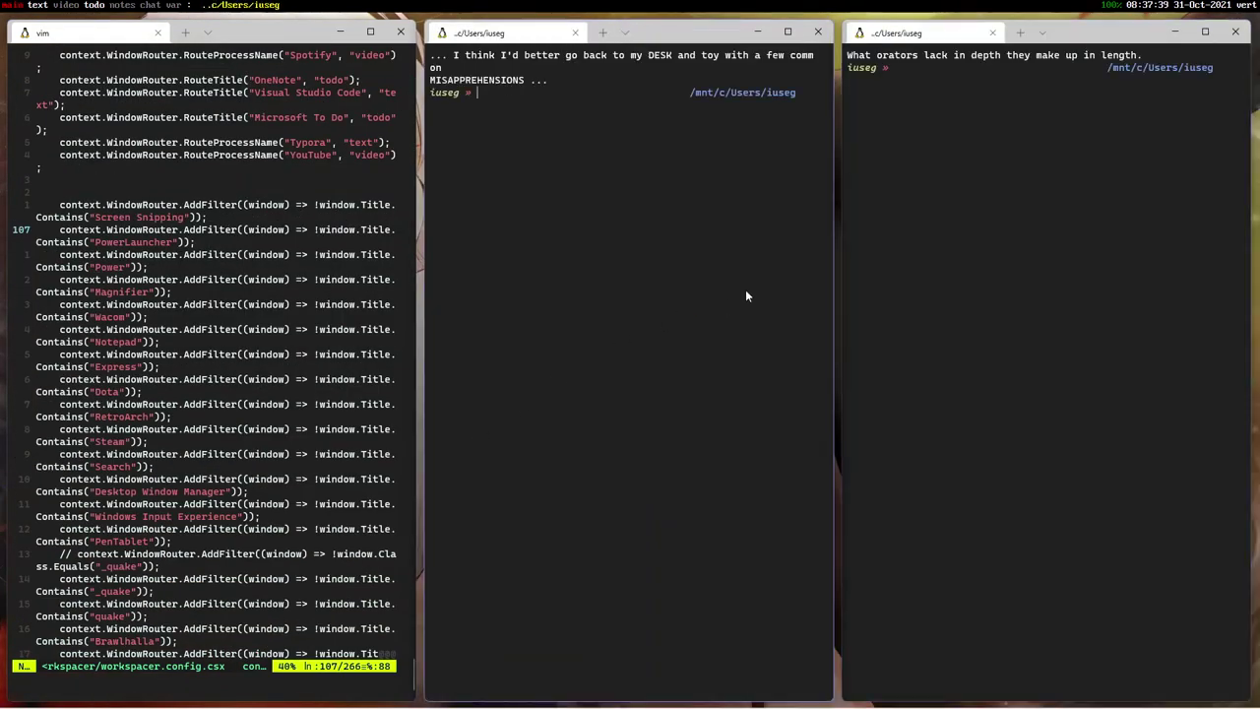
pyautogui.hotkey('alt', 'b')
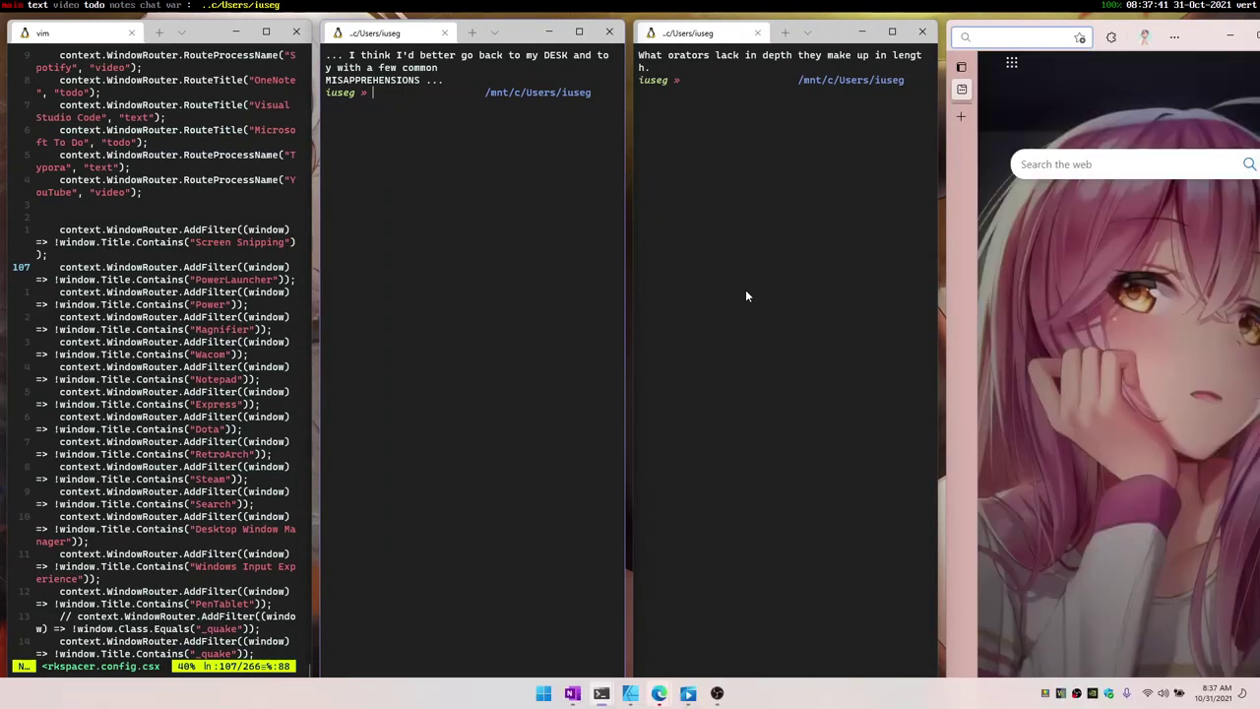
pyautogui.click(1145, 350)
pyautogui.hotkey('alt', 'shift', 'c')
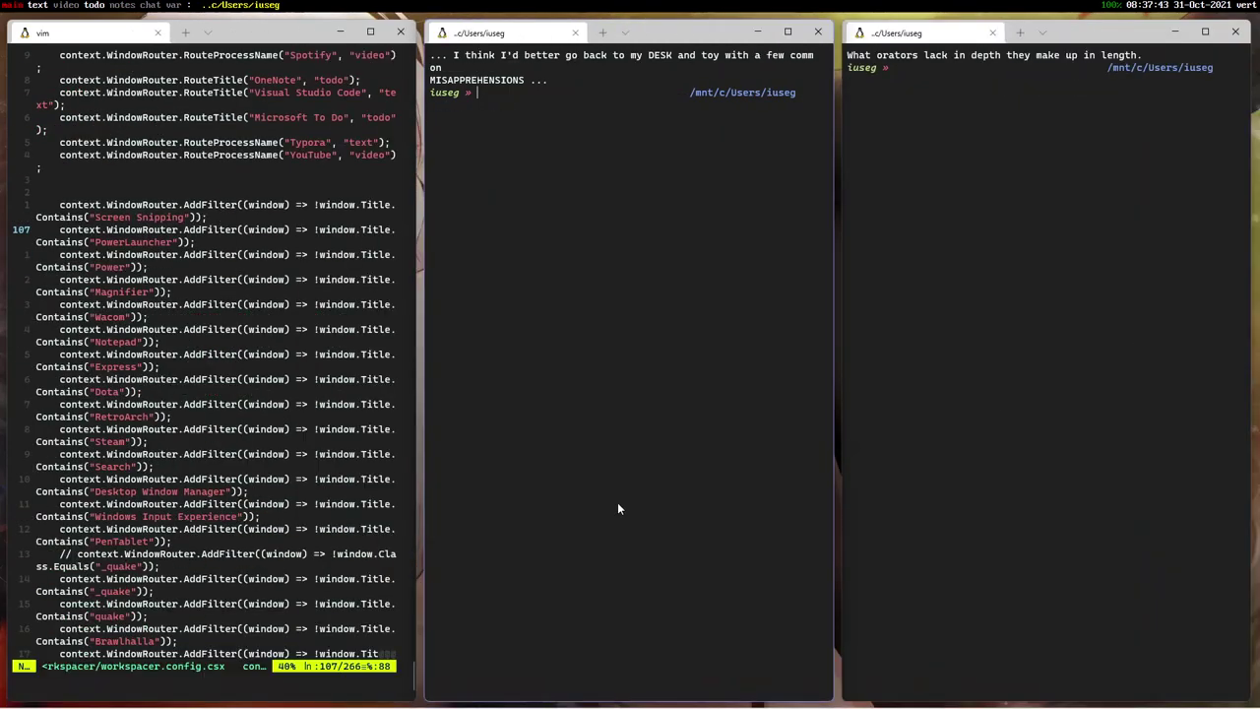
pyautogui.hotkey('alt', 'shift', 'c')
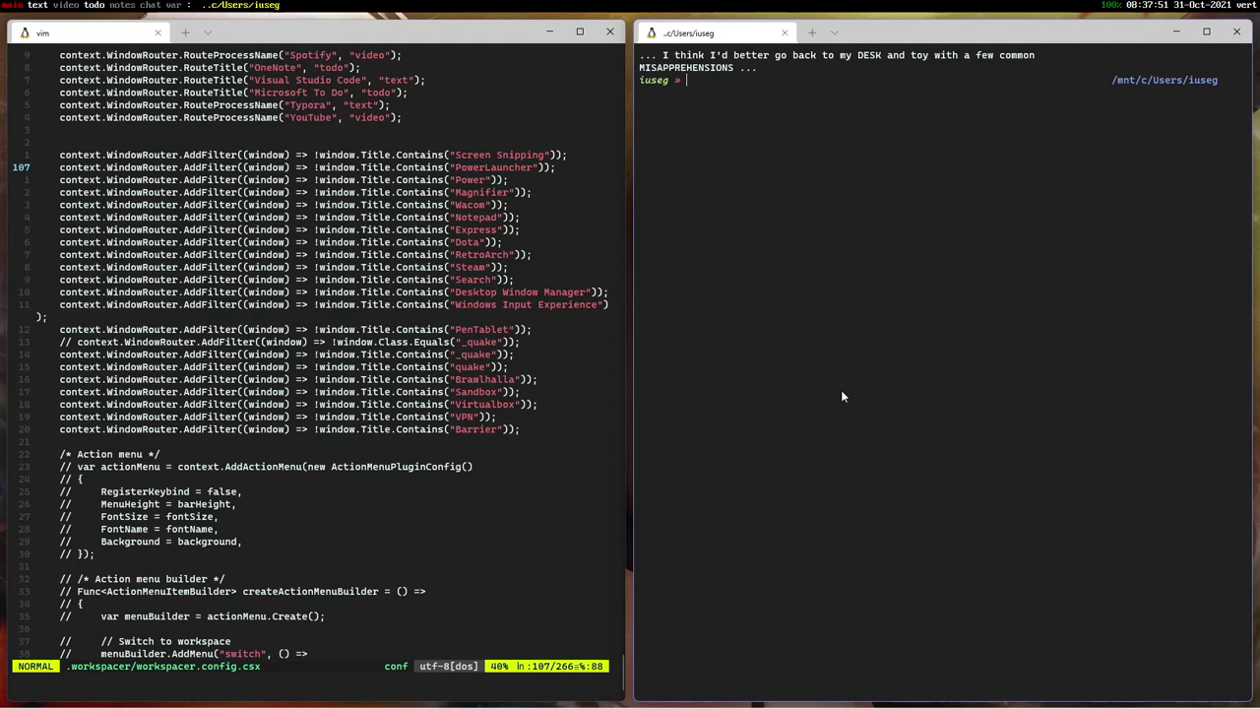
pyautogui.write('caca')
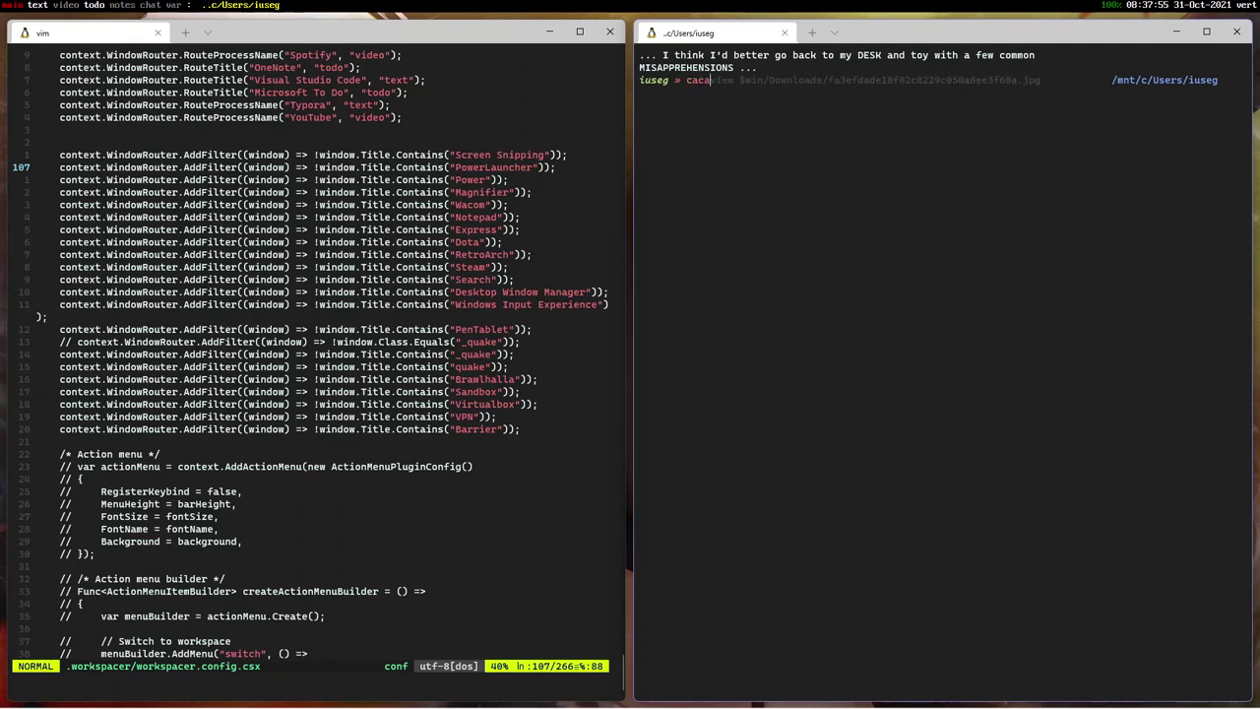
pyautogui.write('xine')
# Step: Recall the suggested cacaxine video command, edit it, then cancel it
pyautogui.press('Right')
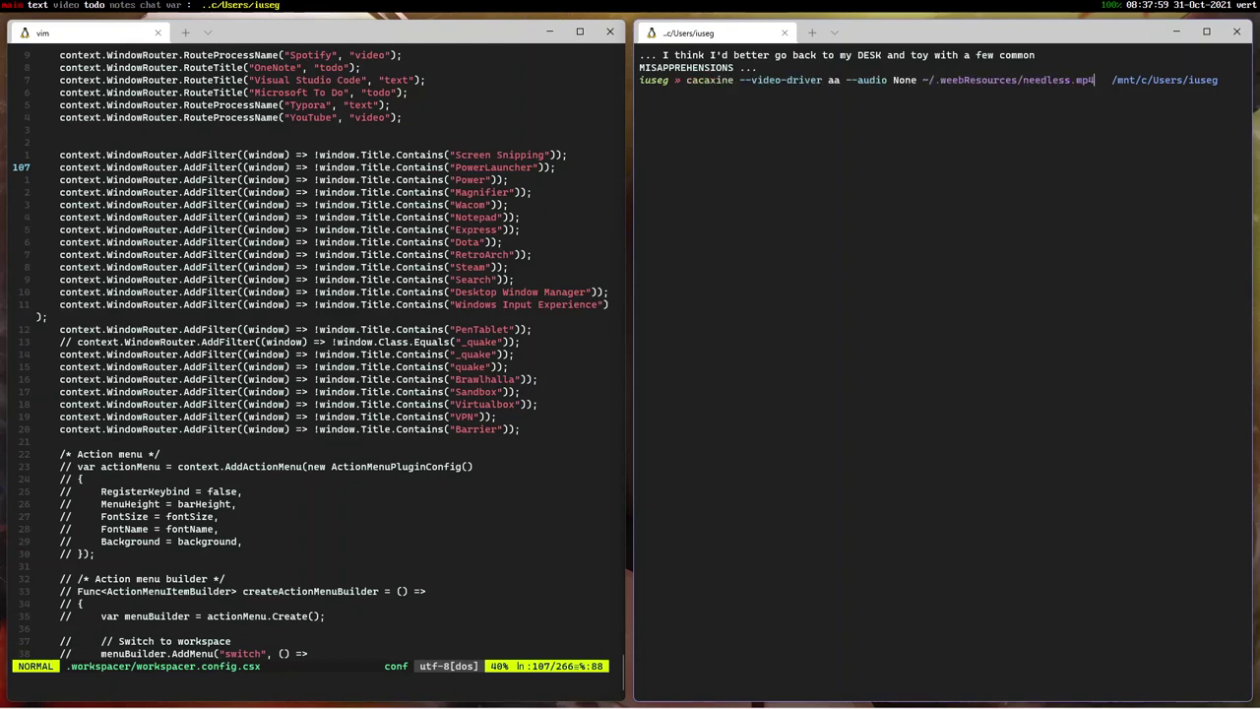
pyautogui.press('BackSpace')
pyautogui.press('BackSpace')
pyautogui.press('BackSpace')
pyautogui.press('BackSpace')
pyautogui.press('BackSpace')
pyautogui.press('BackSpace')
pyautogui.press('BackSpace')
pyautogui.press('BackSpace')
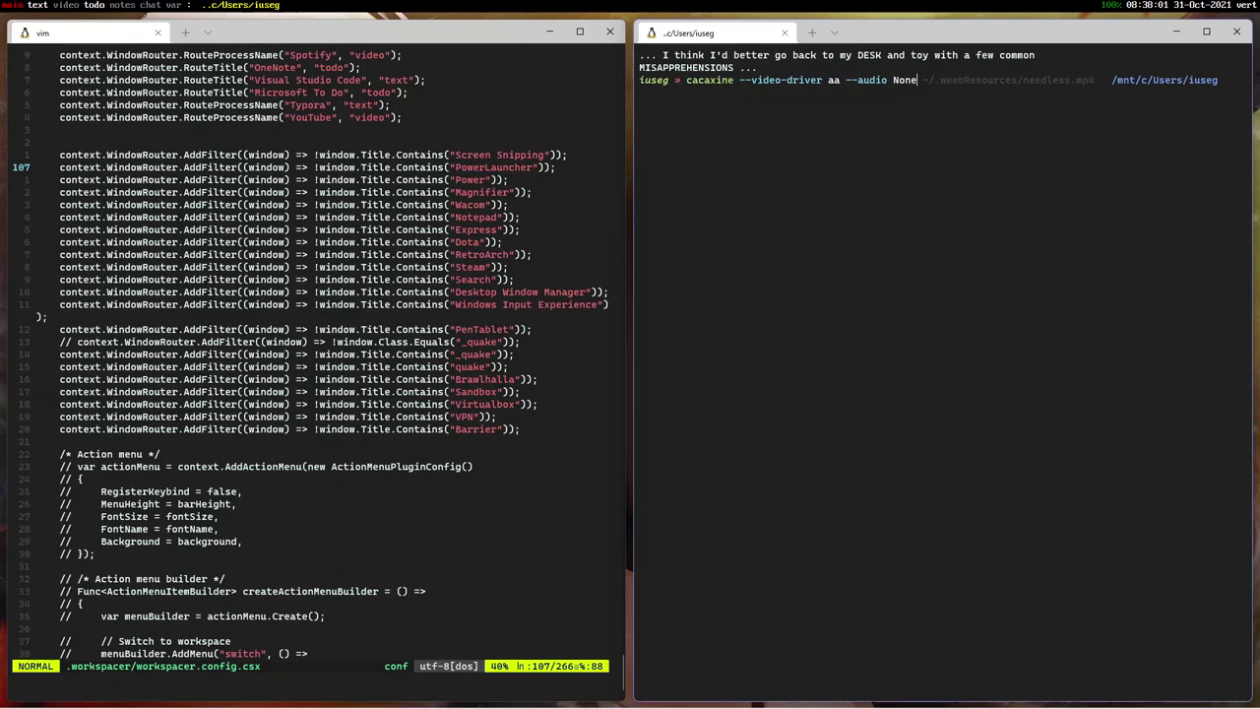
pyautogui.hotkey('ctrl', 'c')
pyautogui.write('a')
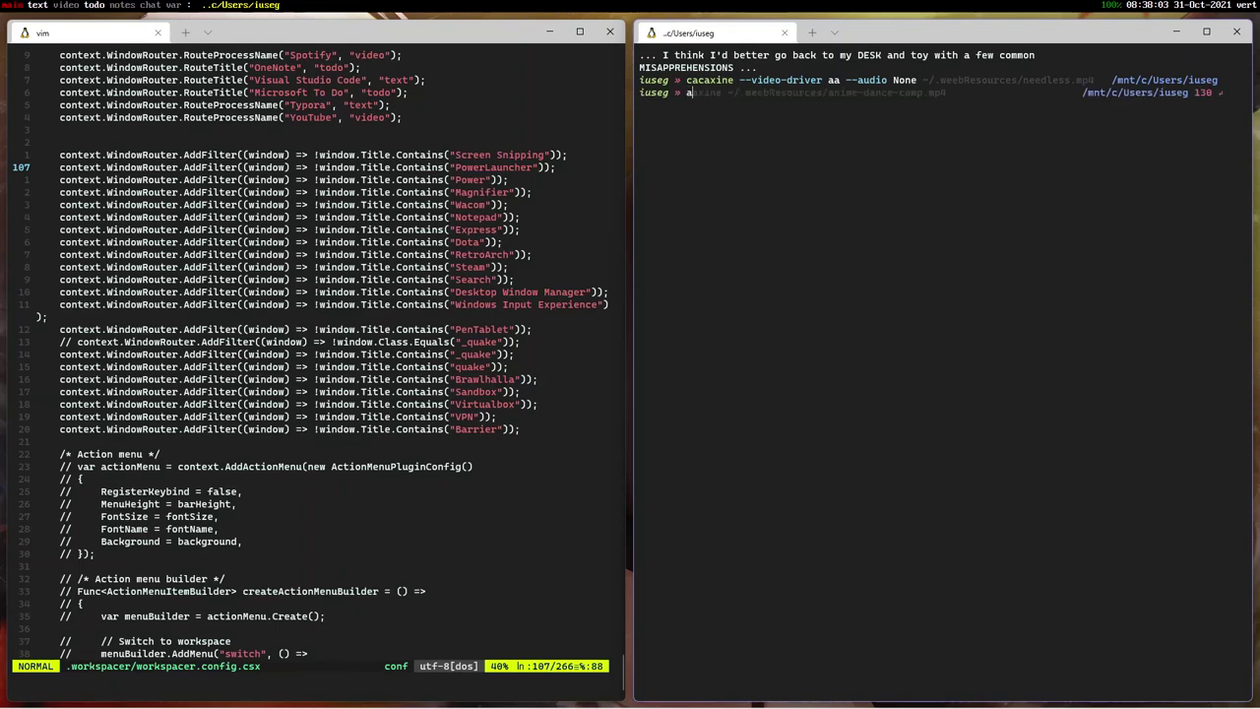
pyautogui.write('axin')
# Step: Play the anime dance video with aaxine, quit it, and switch to the OBS/GitHub workspace
pyautogui.press('Right')
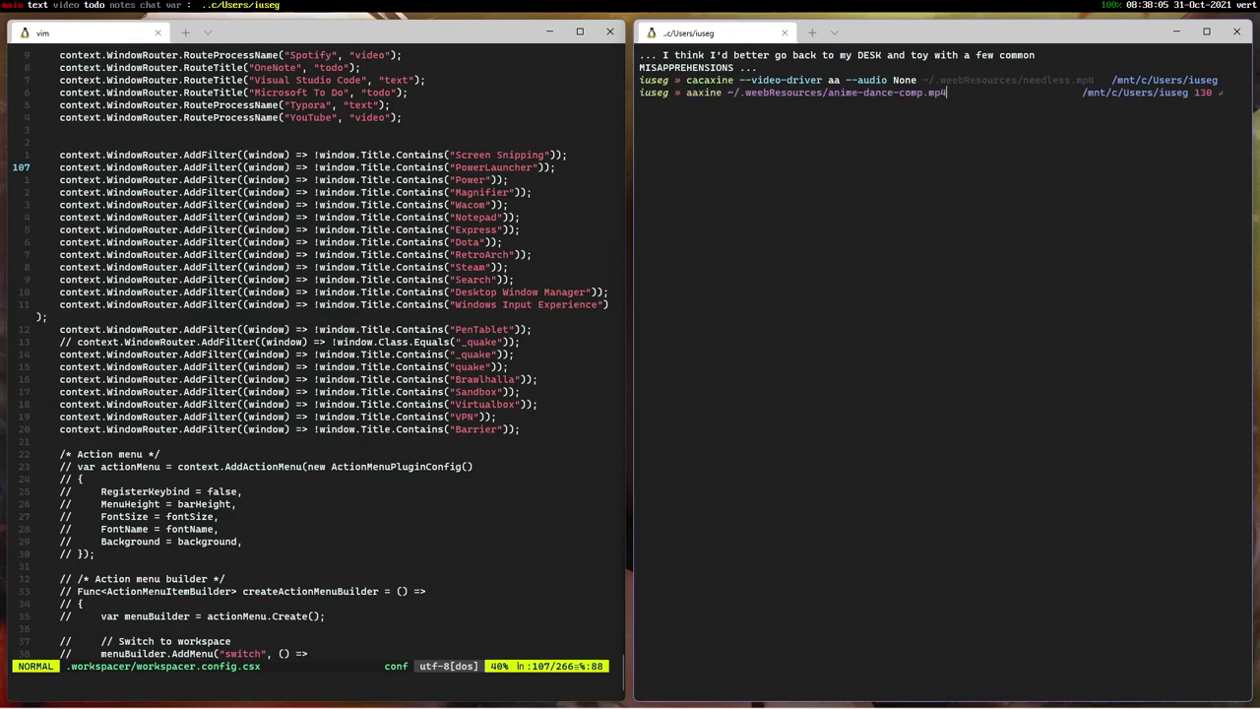
pyautogui.press('Return')
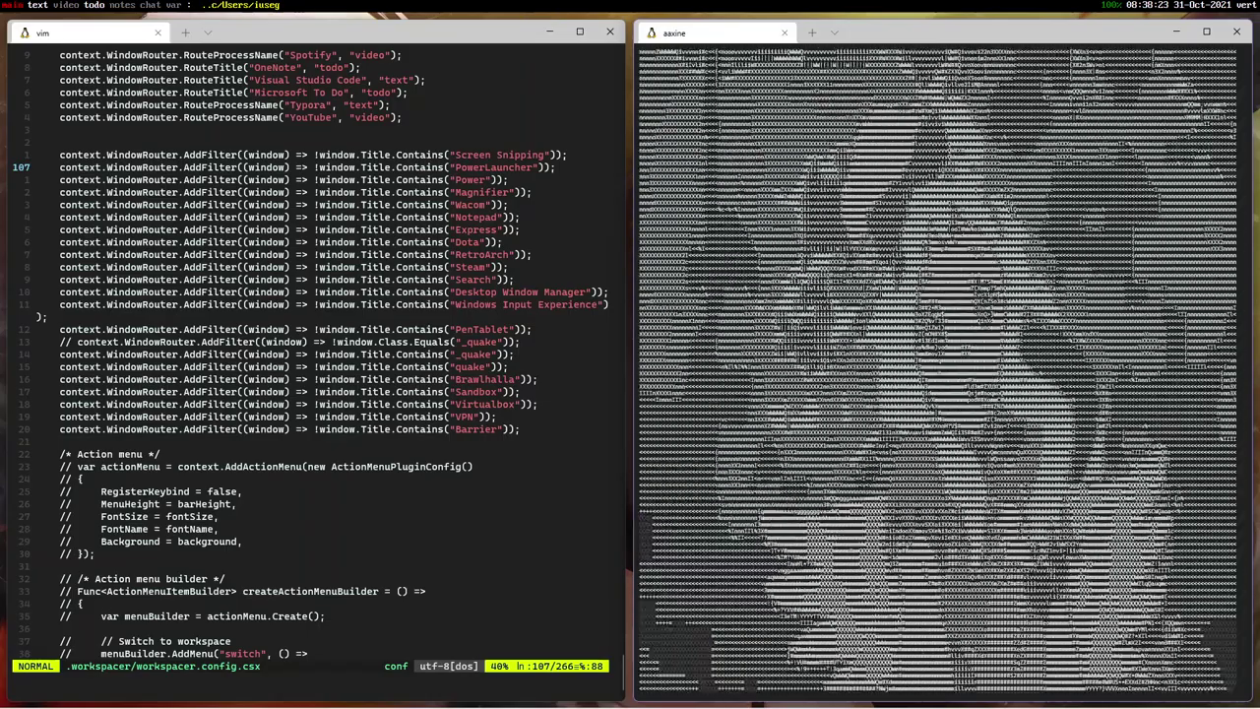
pyautogui.press('q')
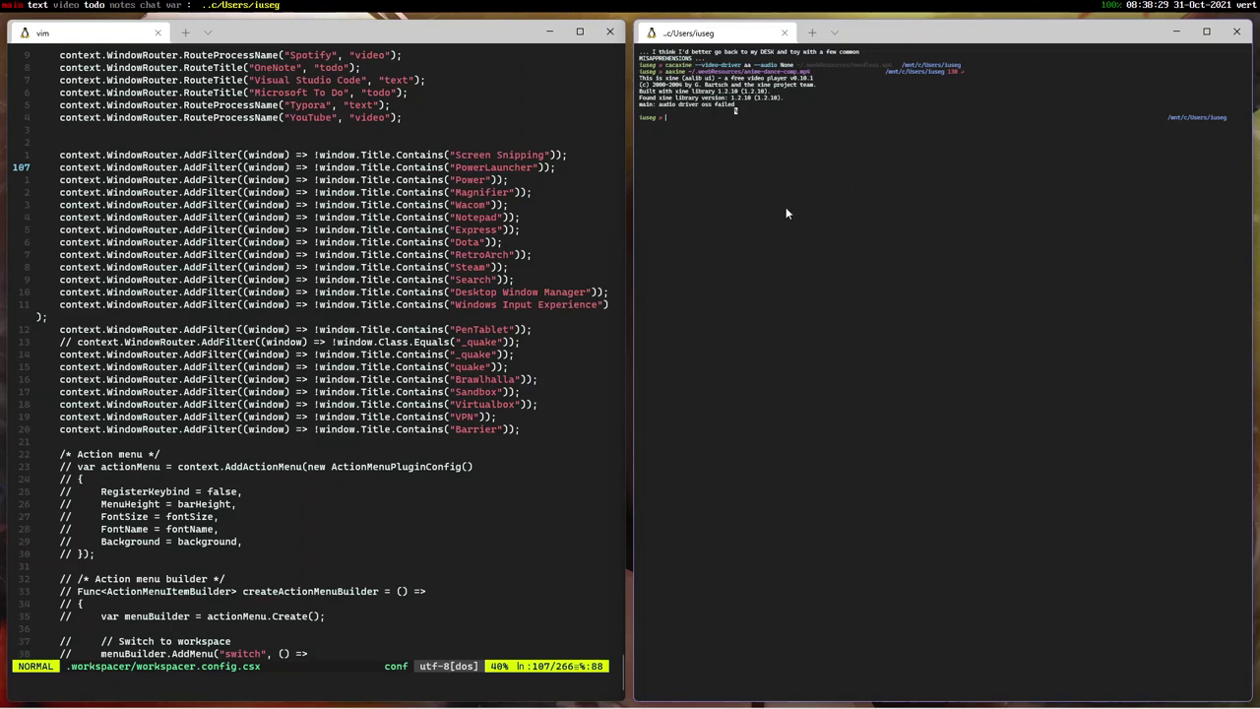
pyautogui.hotkey('alt', '1')
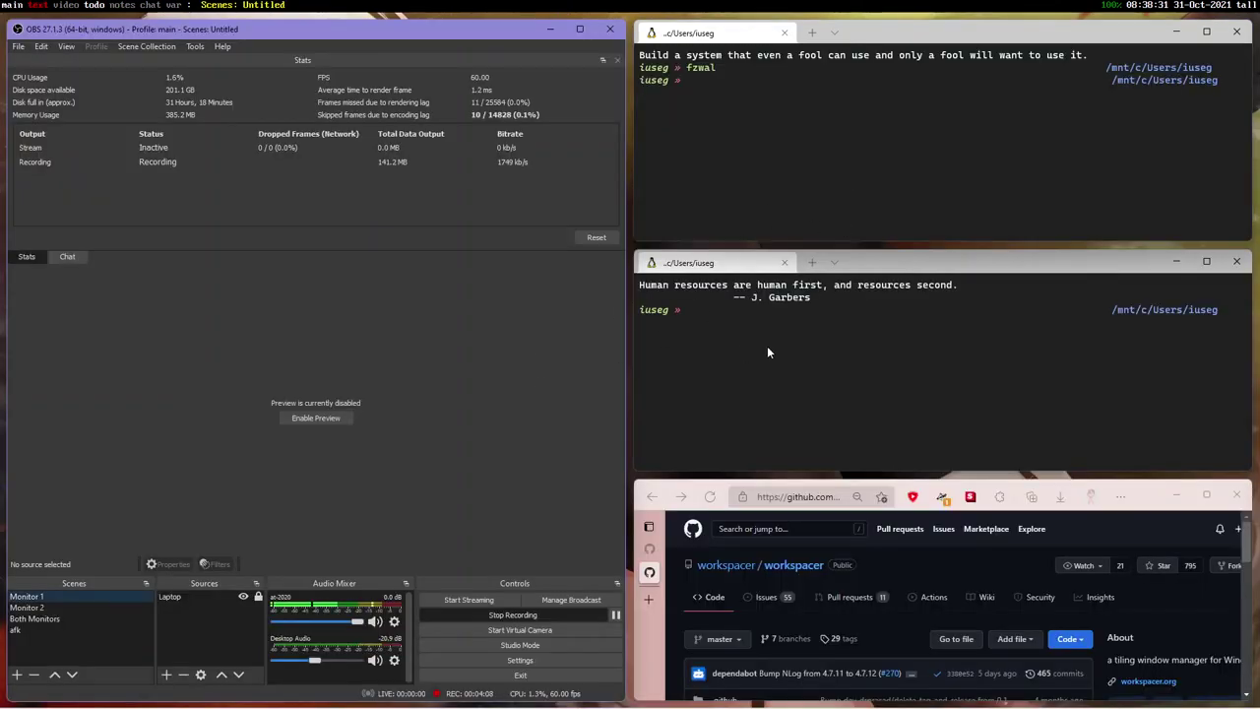
# Step: Send the GitHub Edge window to workspace 2, follow it there, and clear the terminal
pyautogui.click(1147, 503)
pyautogui.hotkey('alt', 'shift', '2')
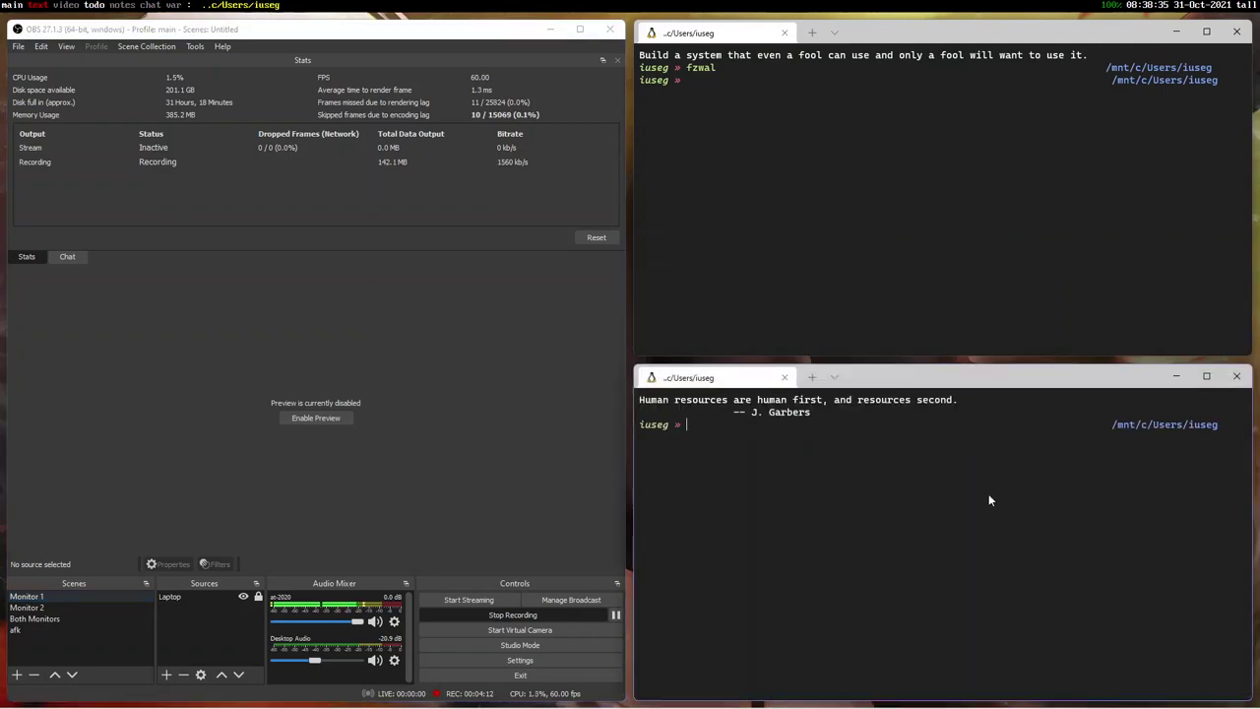
pyautogui.hotkey('alt', '2')
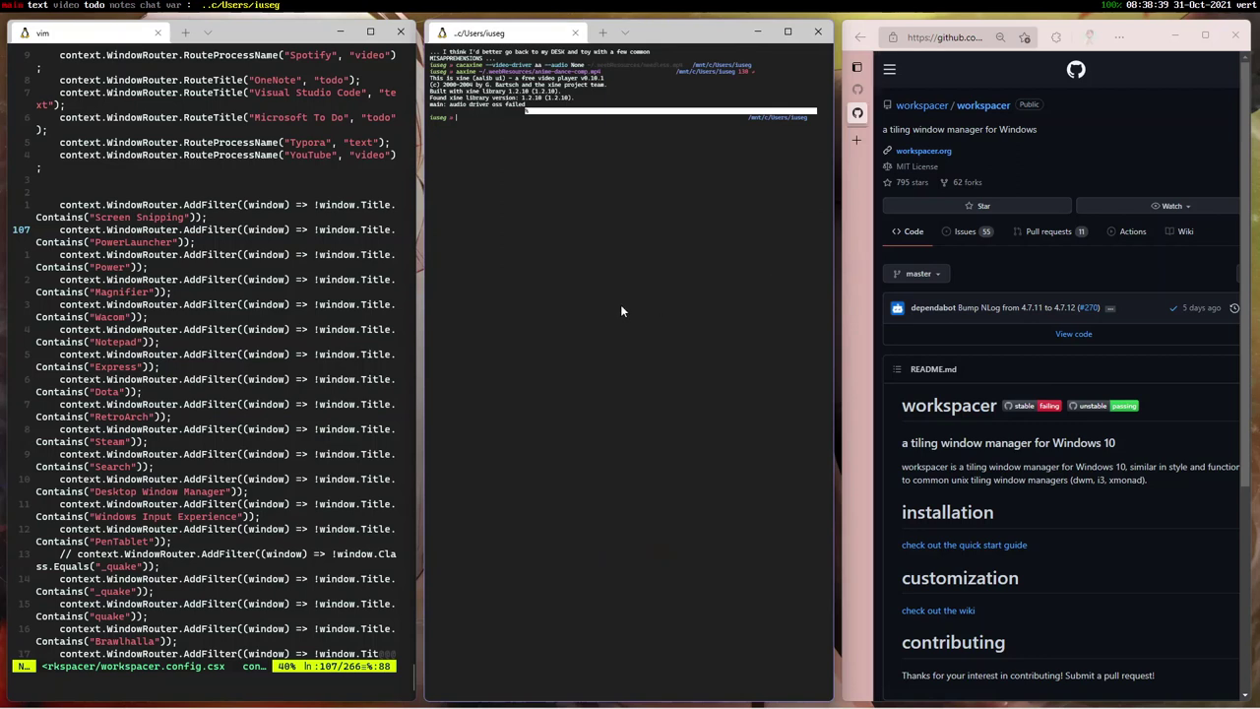
pyautogui.hotkey('ctrl', 'l')
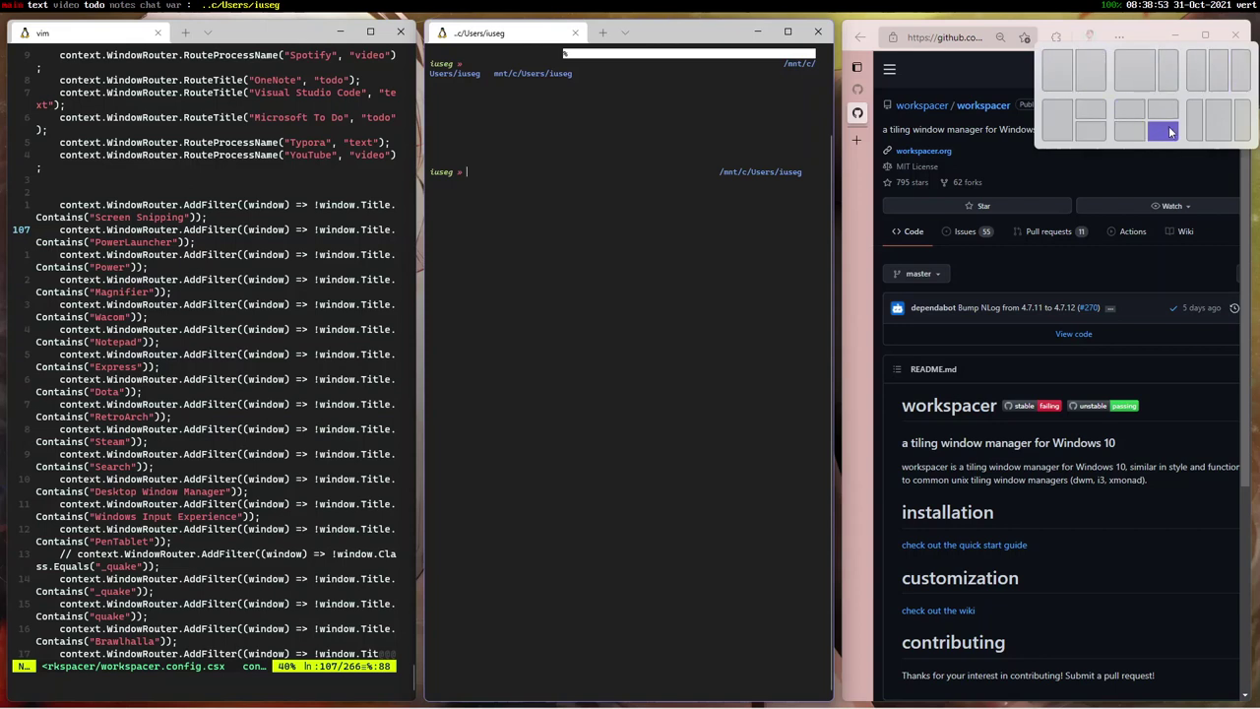
# Step: Close the middle terminal, leaving vim and the GitHub page side by side
pyautogui.click(1155, 33)
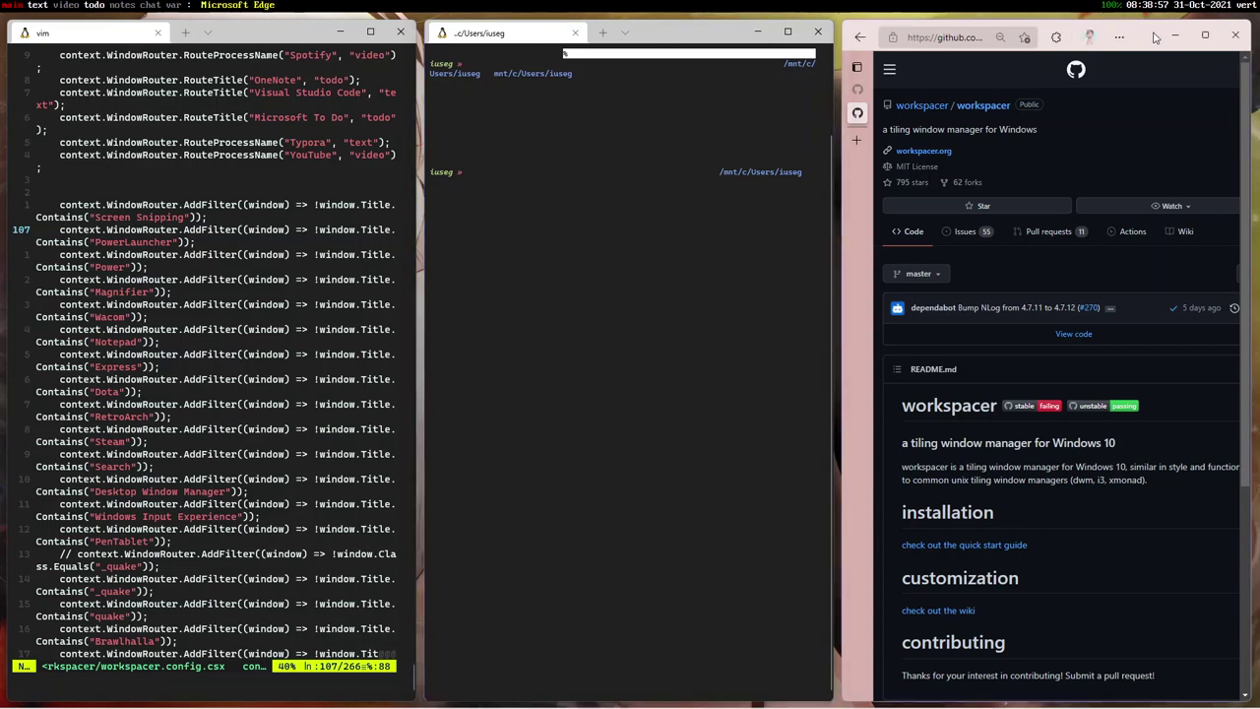
pyautogui.click(719, 231)
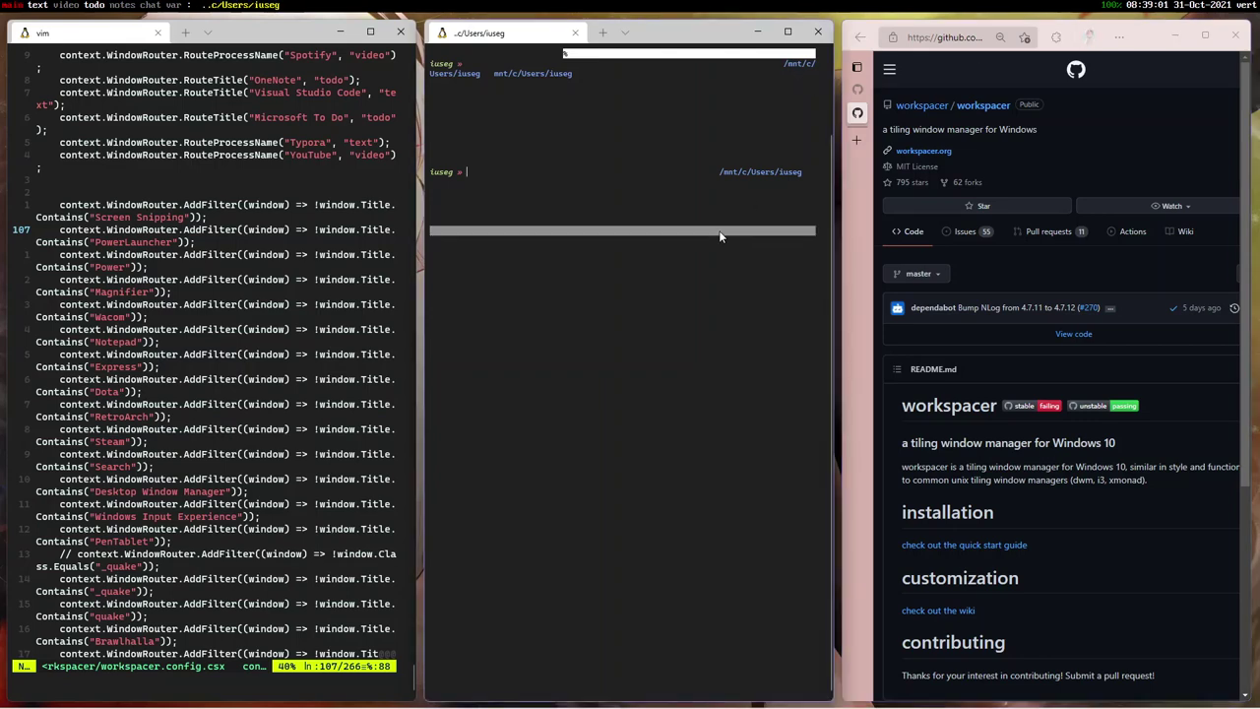
pyautogui.click(623, 171)
pyautogui.write('c')
pyautogui.hotkey('ctrl', 'l')
pyautogui.write('xit')
pyautogui.press('Return')
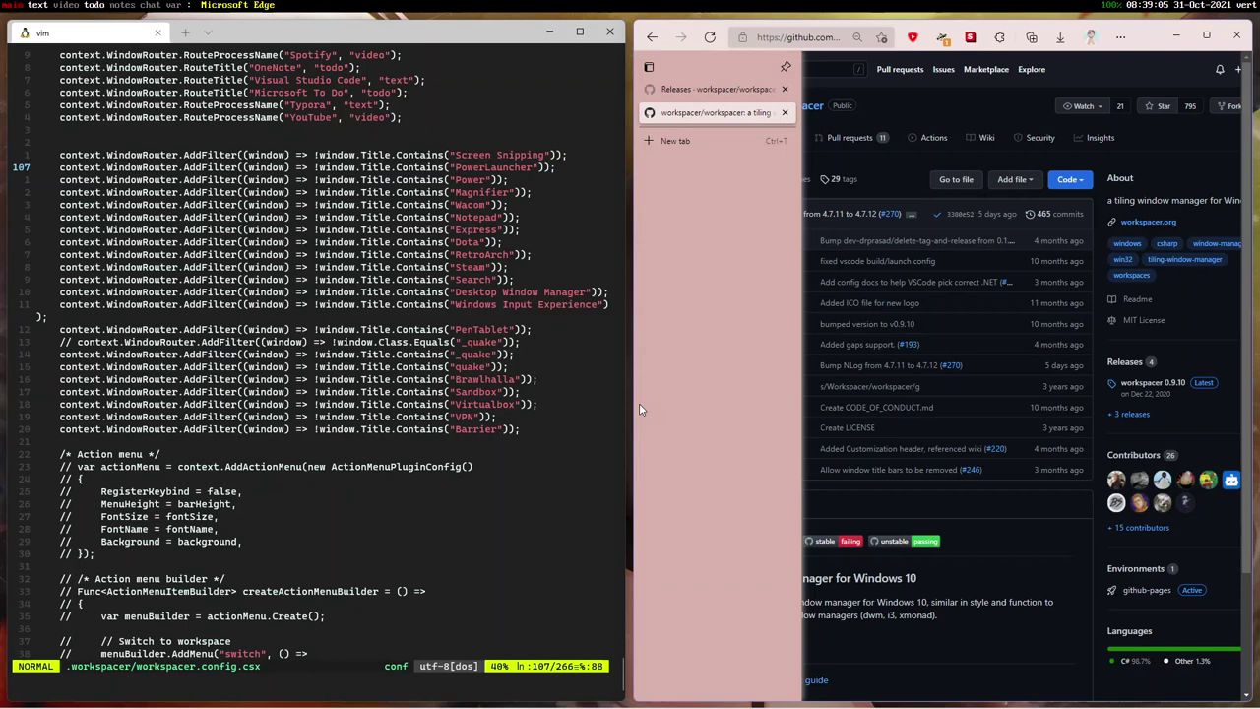
# Step: Refocus vim at the action menu comment line, then switch to the todo workspace with OneNote
pyautogui.hotkey('alt', 'k')
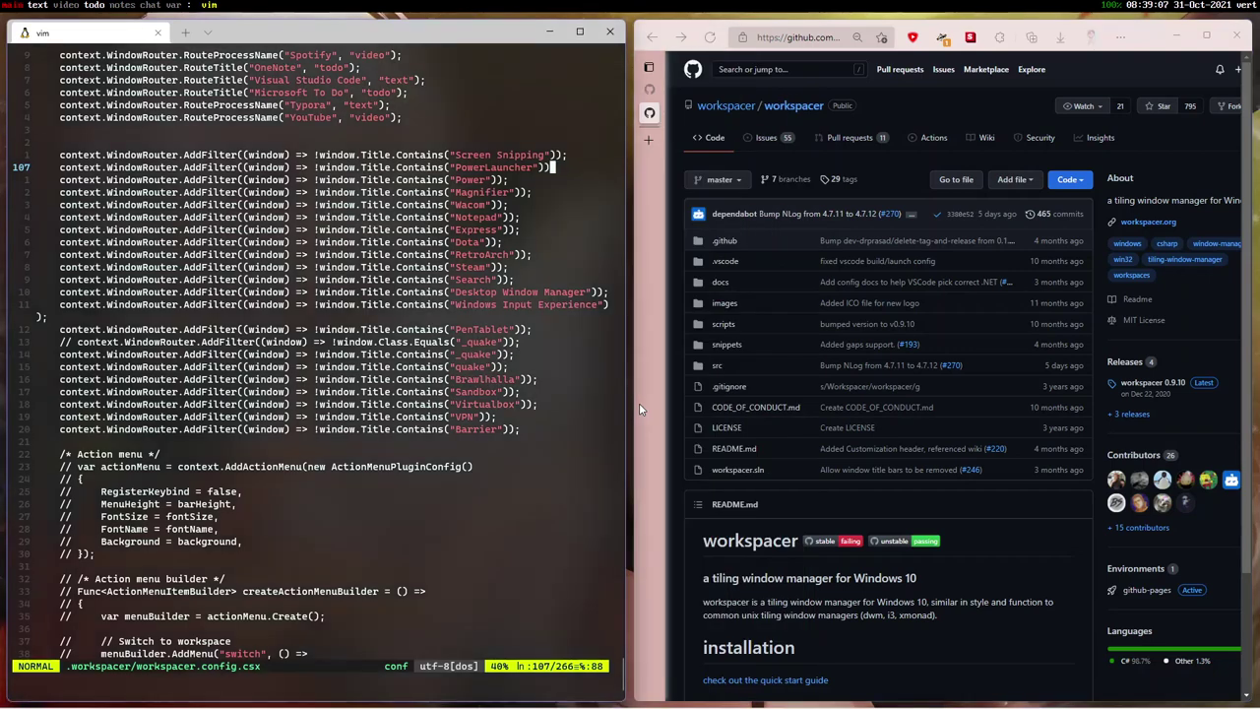
pyautogui.click(587, 468)
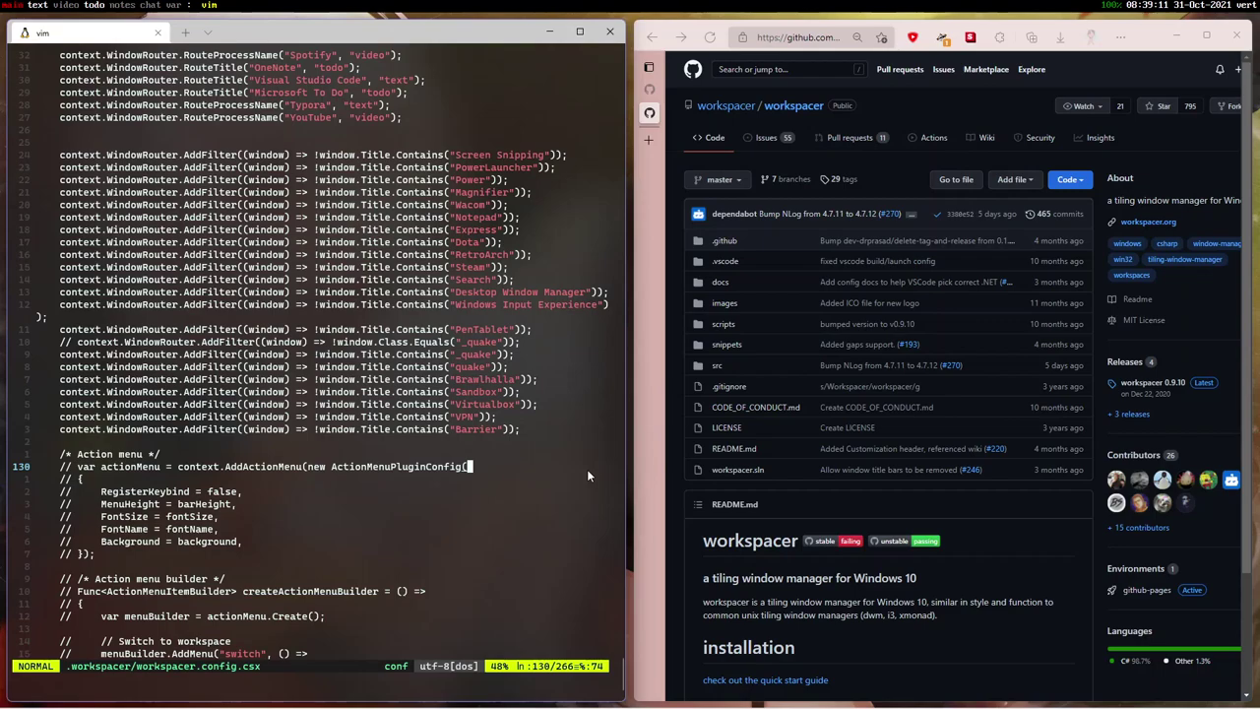
pyautogui.click(94, 5)
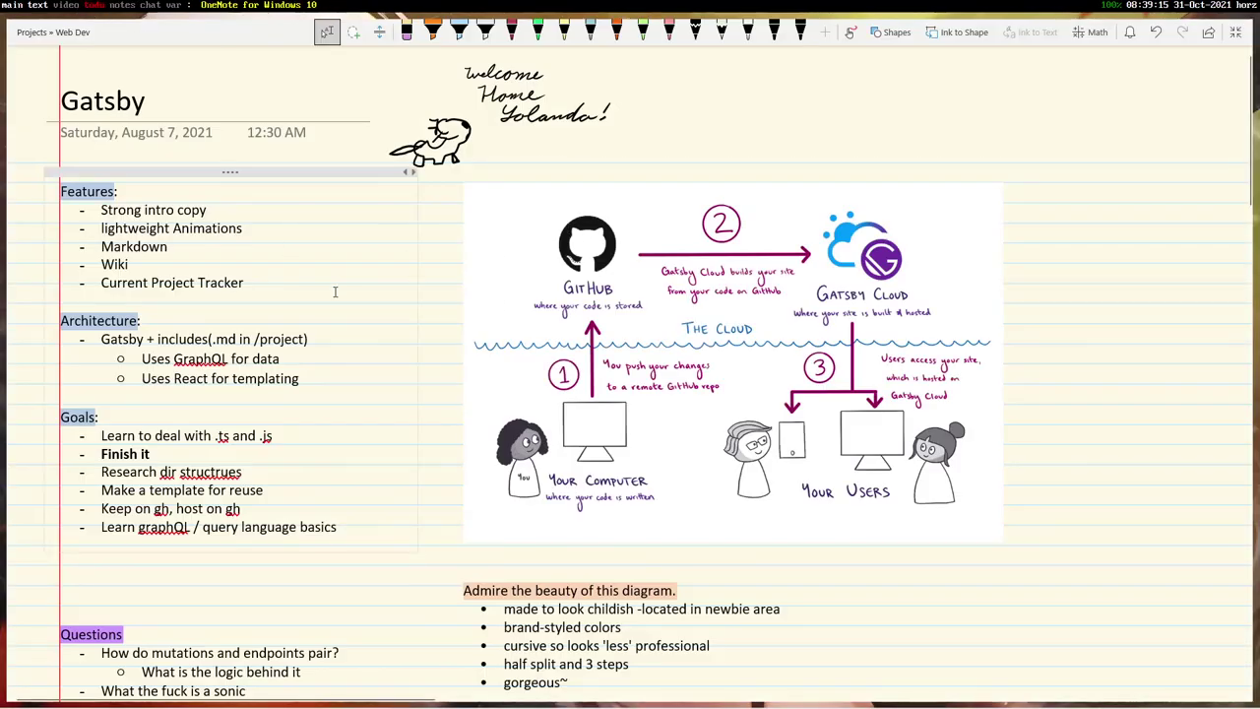
pyautogui.scroll(-2, 335, 292)
pyautogui.scroll(-7, 335, 292)
pyautogui.scroll(5, 335, 291)
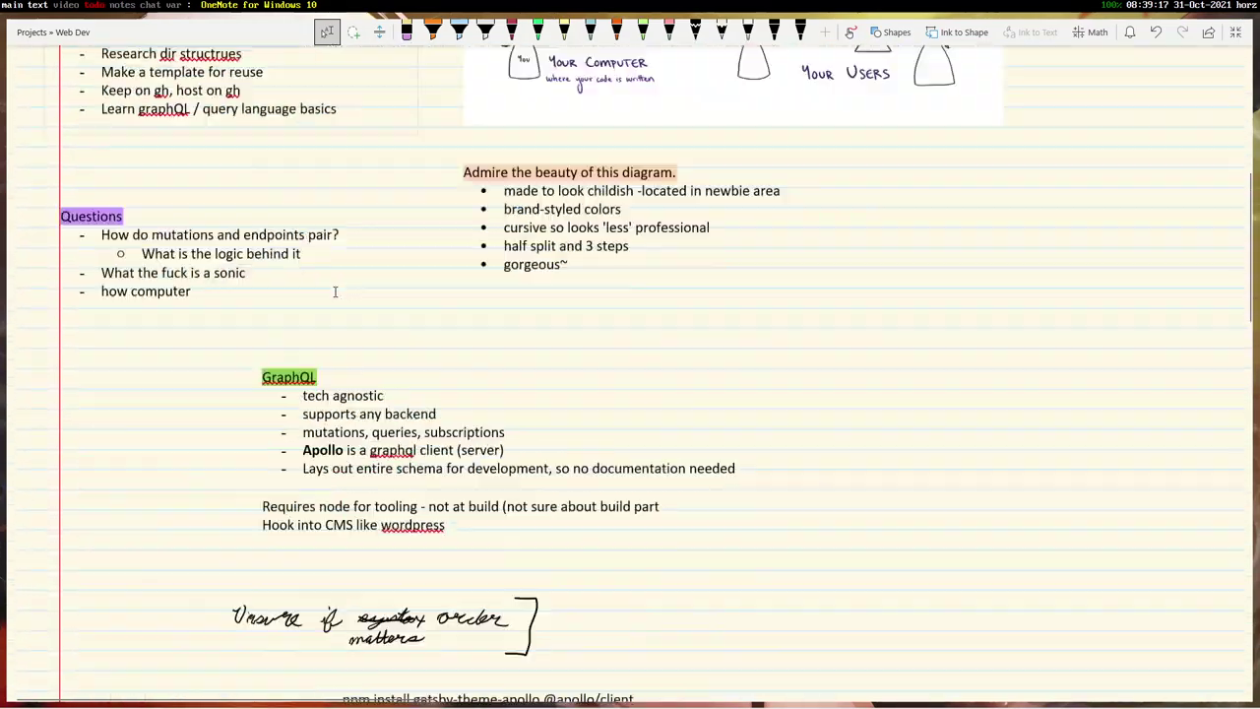
pyautogui.scroll(4, 334, 291)
pyautogui.keyDown('ctrl'); pyautogui.scroll(2, 214, 213); pyautogui.keyUp('ctrl')
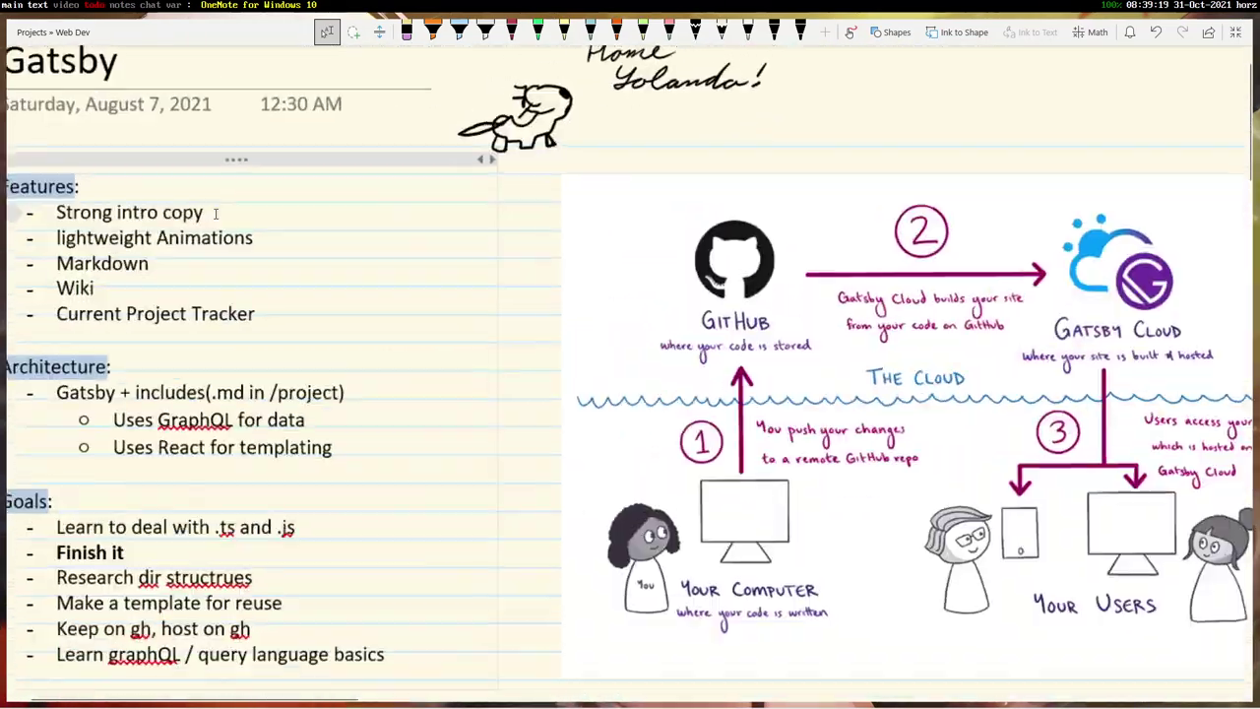
pyautogui.keyDown('ctrl'); pyautogui.scroll(-3, 215, 213); pyautogui.keyUp('ctrl')
pyautogui.keyDown('ctrl'); pyautogui.scroll(-2, 214, 212); pyautogui.keyUp('ctrl')
pyautogui.keyDown('ctrl'); pyautogui.scroll(-1, 214, 213); pyautogui.keyUp('ctrl')
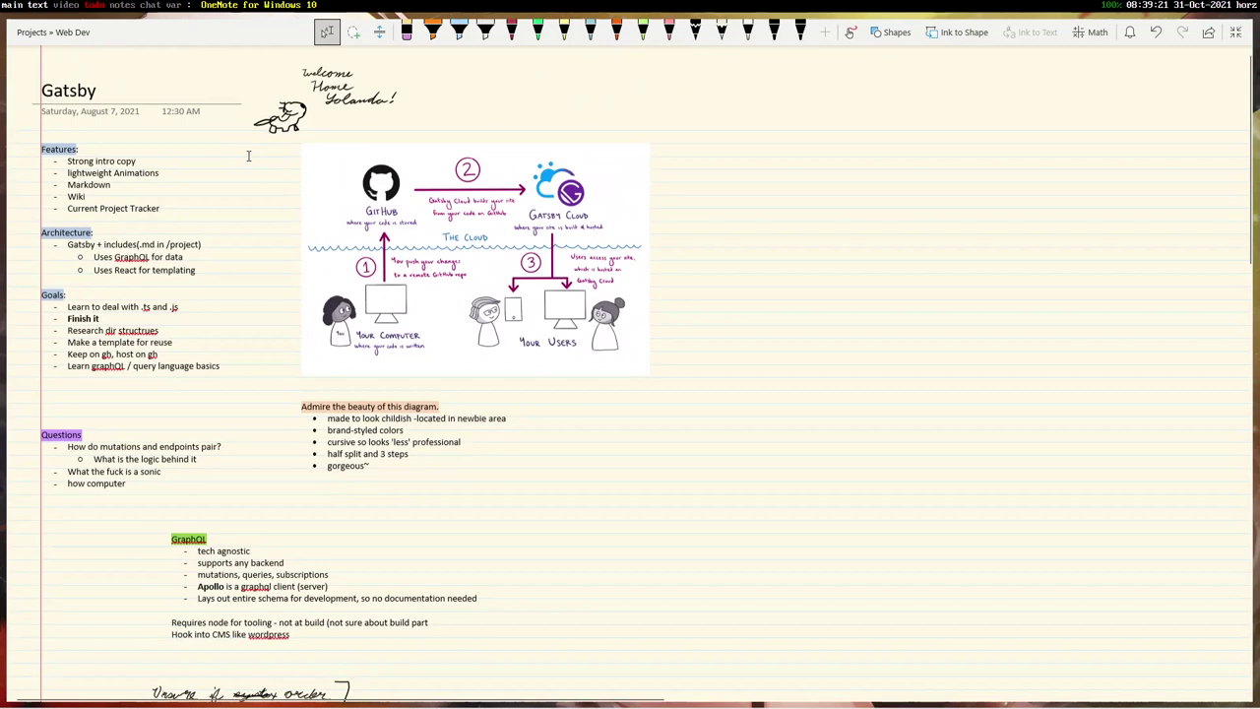
pyautogui.keyDown('ctrl'); pyautogui.scroll(4, 248, 156); pyautogui.keyUp('ctrl')
pyautogui.keyDown('ctrl'); pyautogui.scroll(-2, 248, 156); pyautogui.keyUp('ctrl')
pyautogui.keyDown('ctrl'); pyautogui.scroll(-1, 248, 155); pyautogui.keyUp('ctrl')
pyautogui.keyDown('ctrl'); pyautogui.scroll(2, 285, 213); pyautogui.keyUp('ctrl')
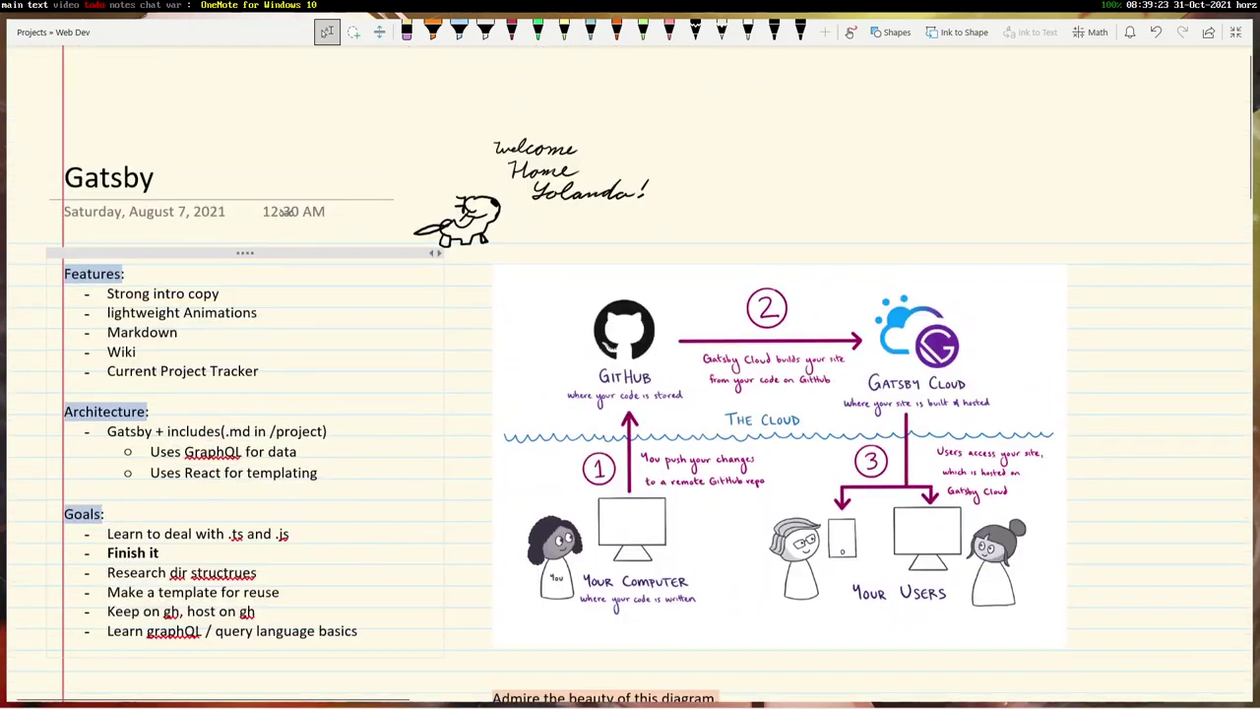
pyautogui.keyDown('ctrl'); pyautogui.scroll(1, 286, 213); pyautogui.keyUp('ctrl')
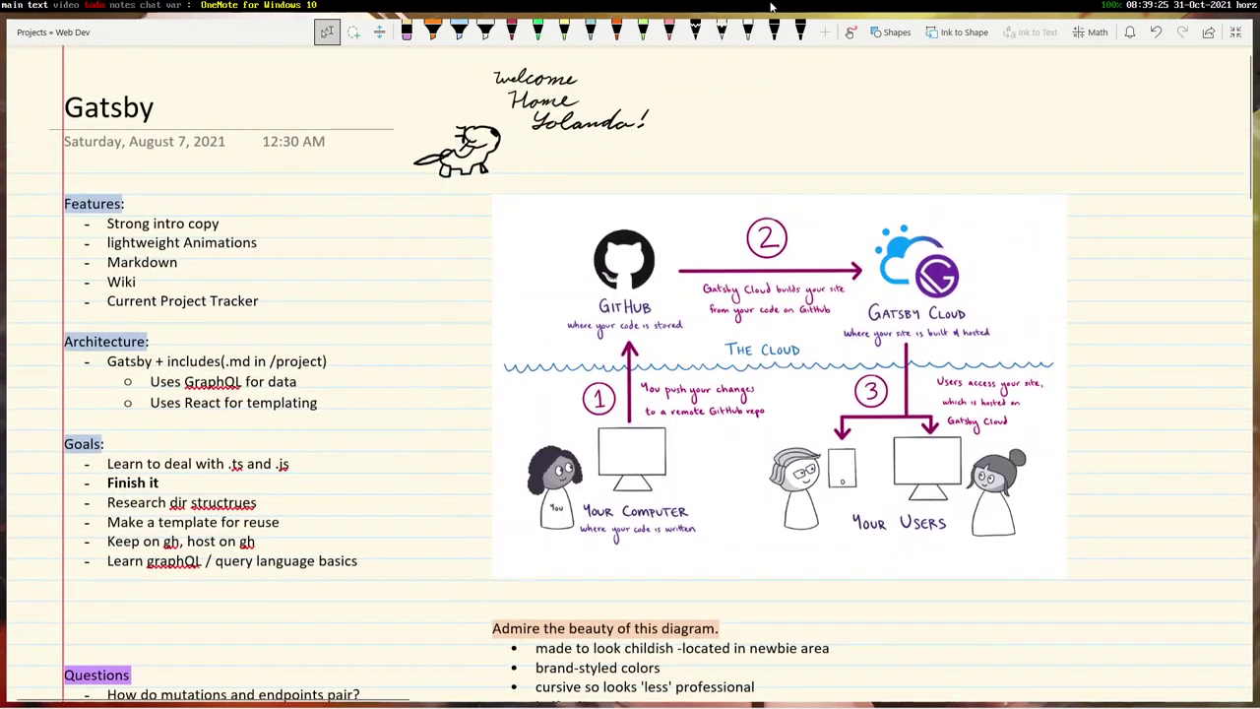